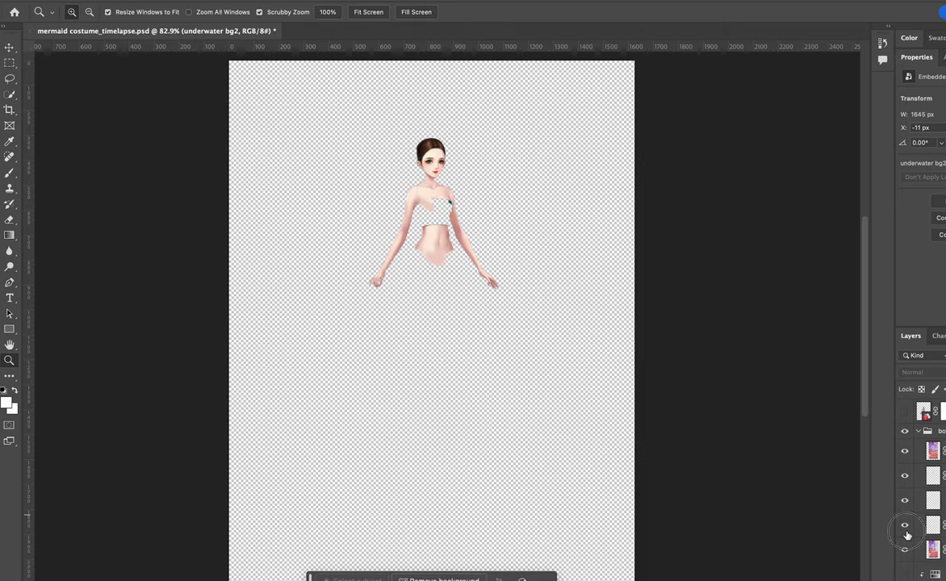
# - Show the white background layer behind the mermaid figure
pyautogui.click(905, 577)
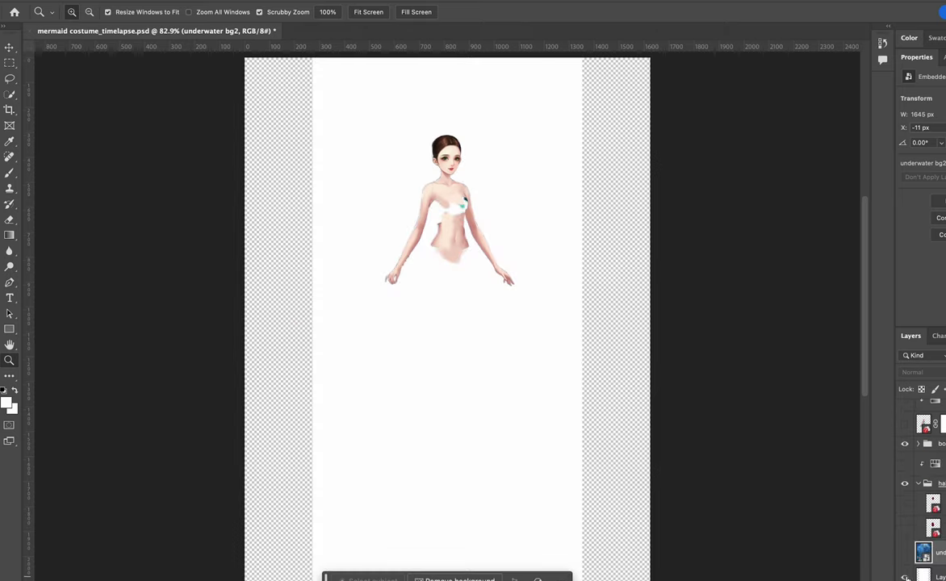
pyautogui.press('super+minus')
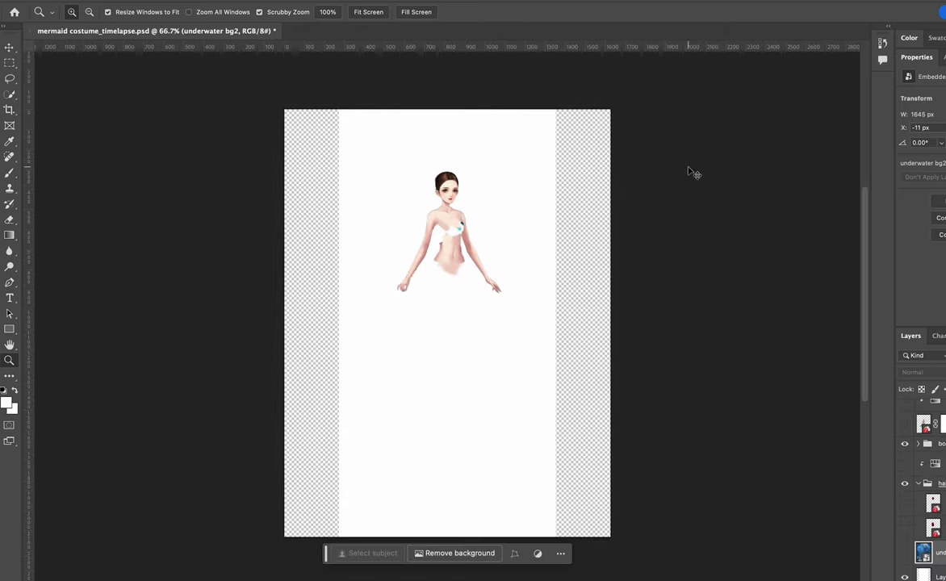
pyautogui.press('super+plus')
pyautogui.press('super+plus')
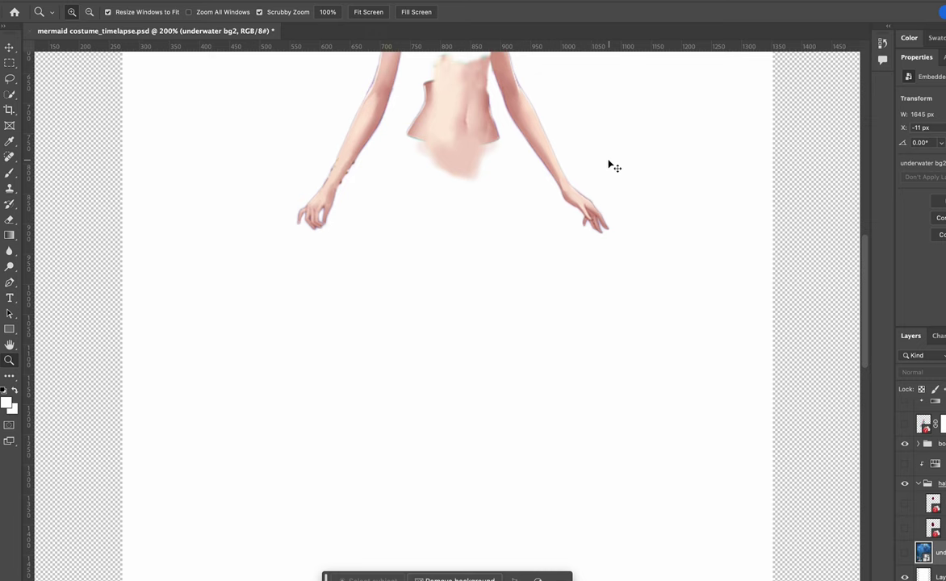
pyautogui.scroll(6, 608, 160)
pyautogui.scroll(2, 609, 161)
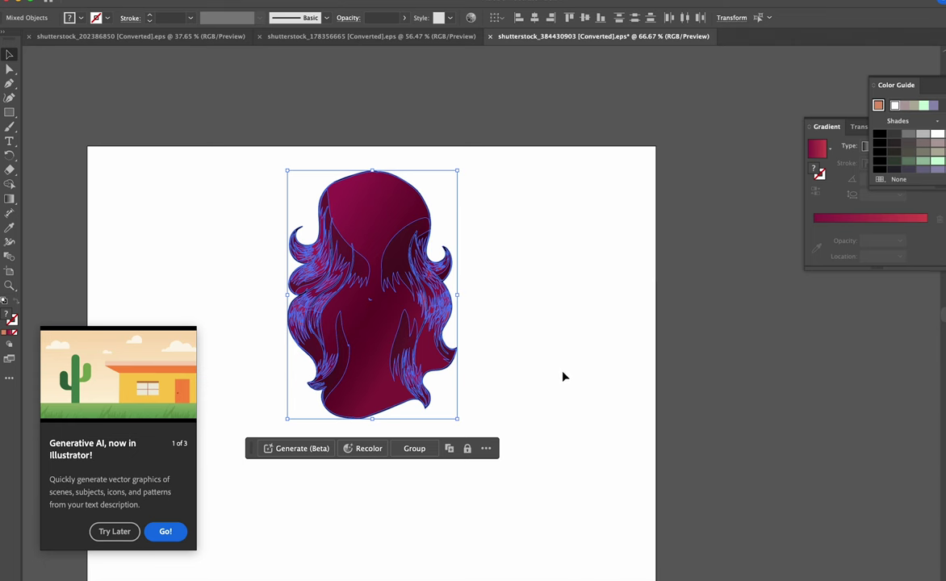
# - Place the long dark-red hair copied from Illustrator behind the body in the Photoshop document, and show the lower back-hair layer
pyautogui.click(563, 376)
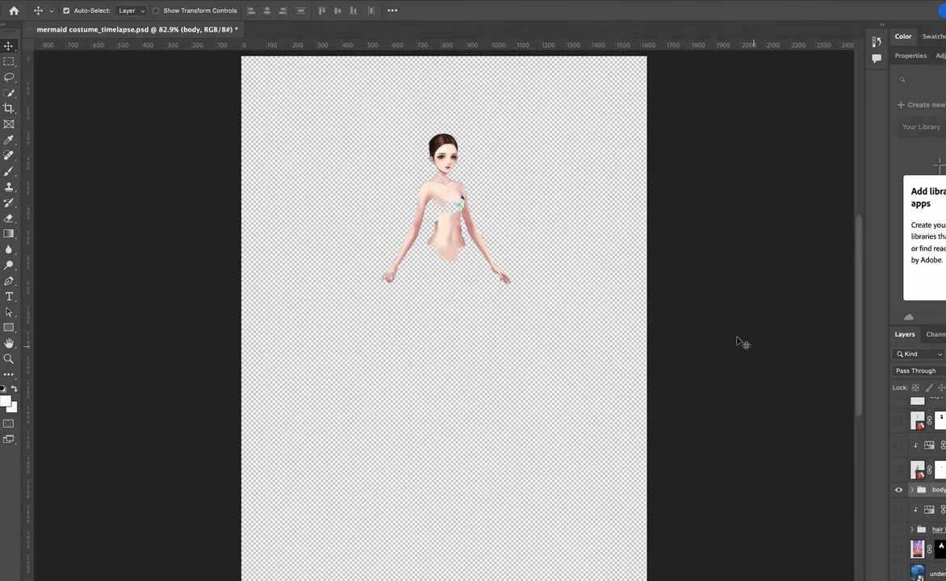
pyautogui.hotkey('ctrl', 'v')
pyautogui.click(572, 239)
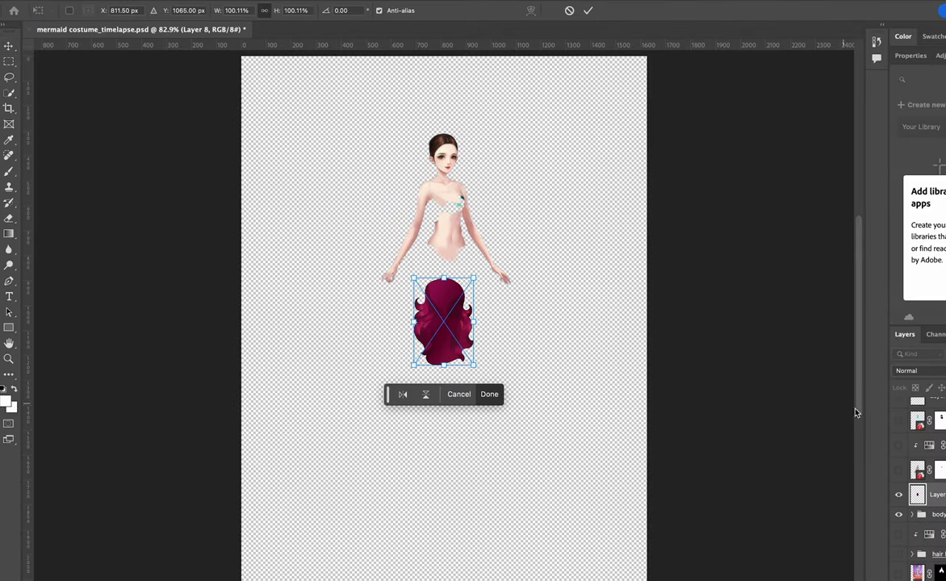
pyautogui.moveTo(443, 297); pyautogui.dragTo(442, 149)
pyautogui.scroll(-2, 920, 484)
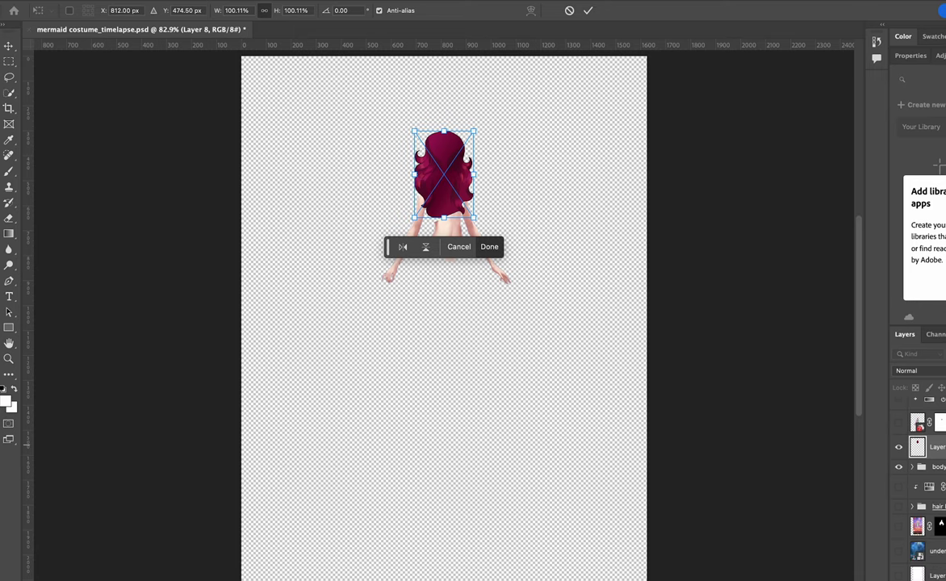
pyautogui.moveTo(928, 446); pyautogui.dragTo(928, 516)
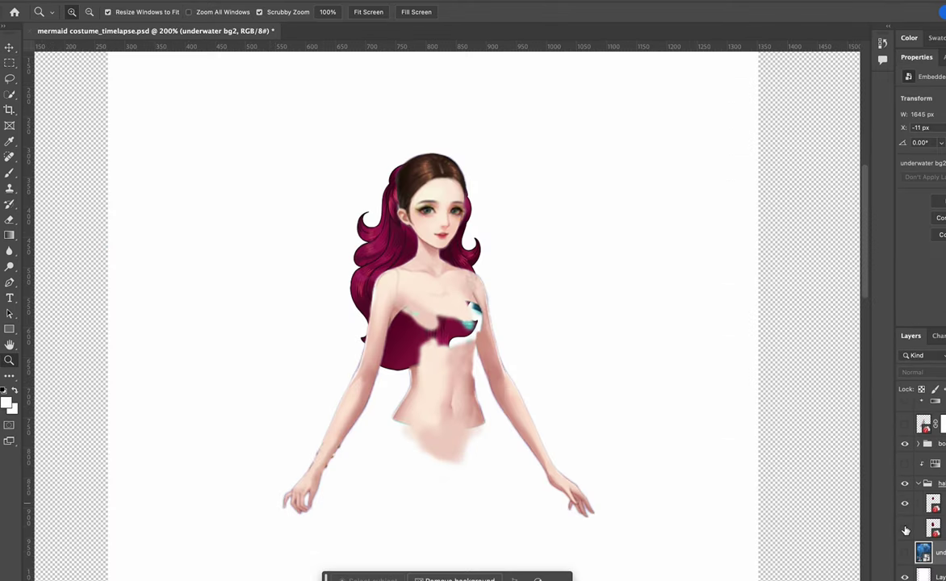
pyautogui.click(905, 529)
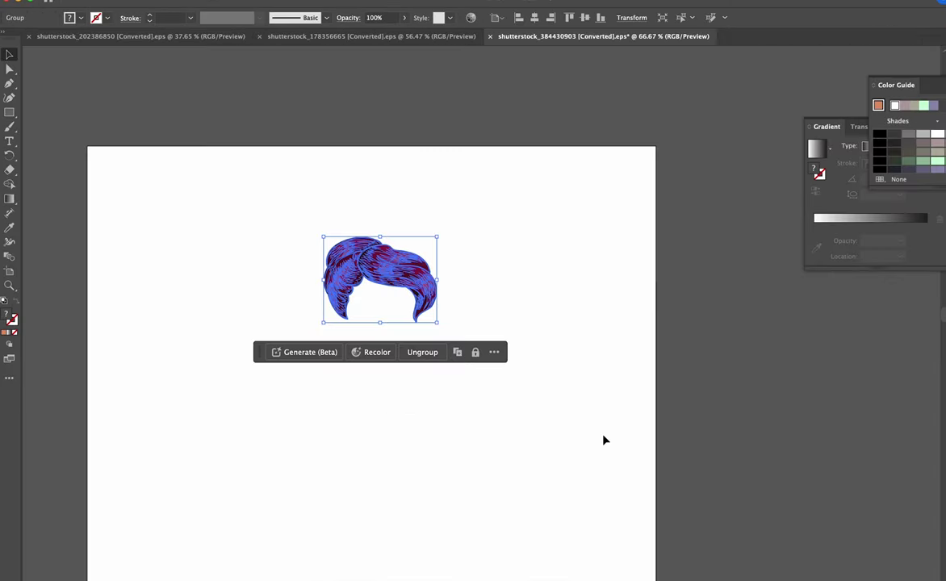
# - Bring the dark-red front hair copied from Illustrator into the Photoshop document and position it on the figure's head
pyautogui.click(605, 440)
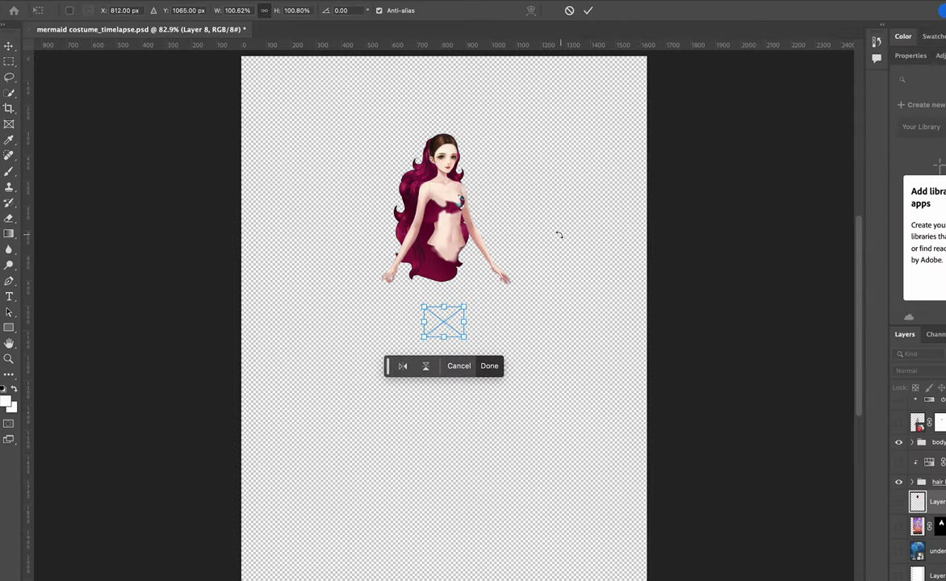
pyautogui.moveTo(443, 377); pyautogui.dragTo(447, 147)
pyautogui.moveTo(936, 501); pyautogui.dragTo(918, 511)
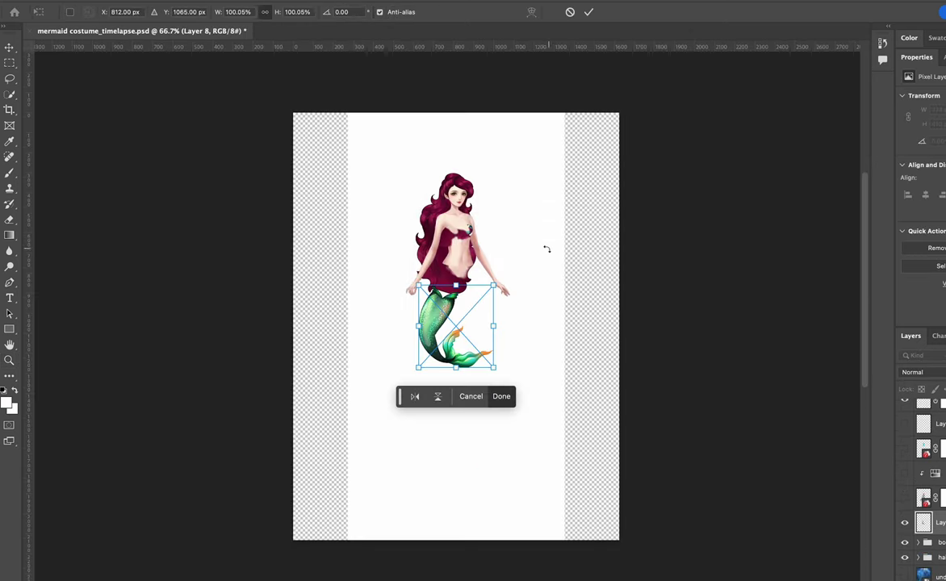
# - Enlarge the green mermaid tail to about 146%, flip it horizontally and rotate it to fit below the waist
pyautogui.moveTo(493, 286); pyautogui.dragTo(527, 248)
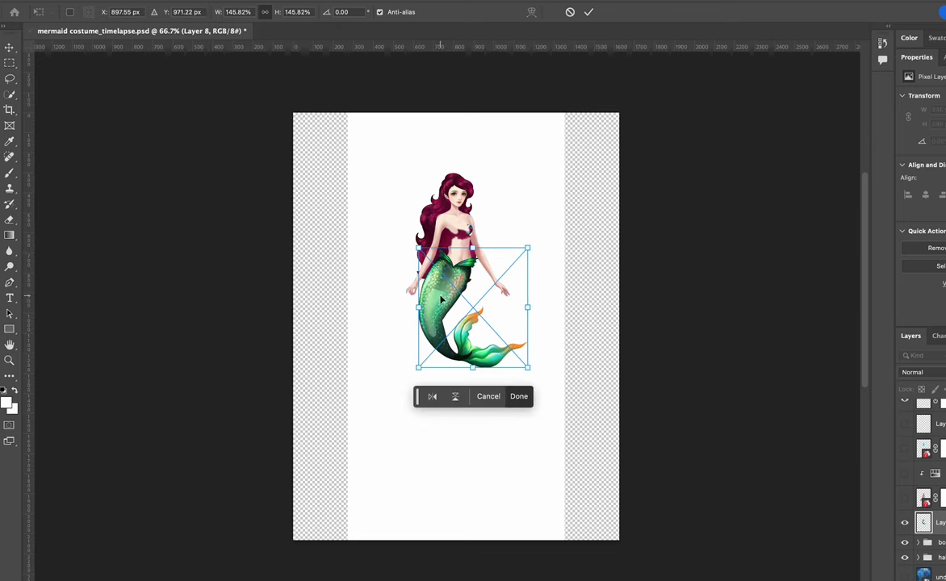
pyautogui.click(433, 397)
pyautogui.moveTo(512, 297); pyautogui.dragTo(480, 301)
pyautogui.moveTo(507, 370); pyautogui.dragTo(497, 381)
pyautogui.moveTo(478, 343); pyautogui.dragTo(466, 338)
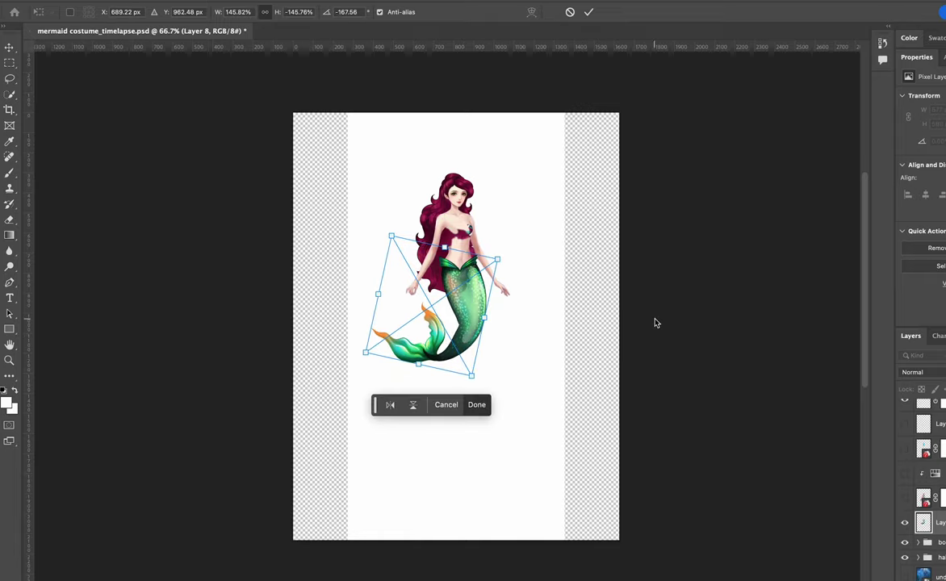
pyautogui.hotkey('ctrl', '+')
pyautogui.hotkey('ctrl', '+')
pyautogui.moveTo(532, 268); pyautogui.dragTo(518, 274)
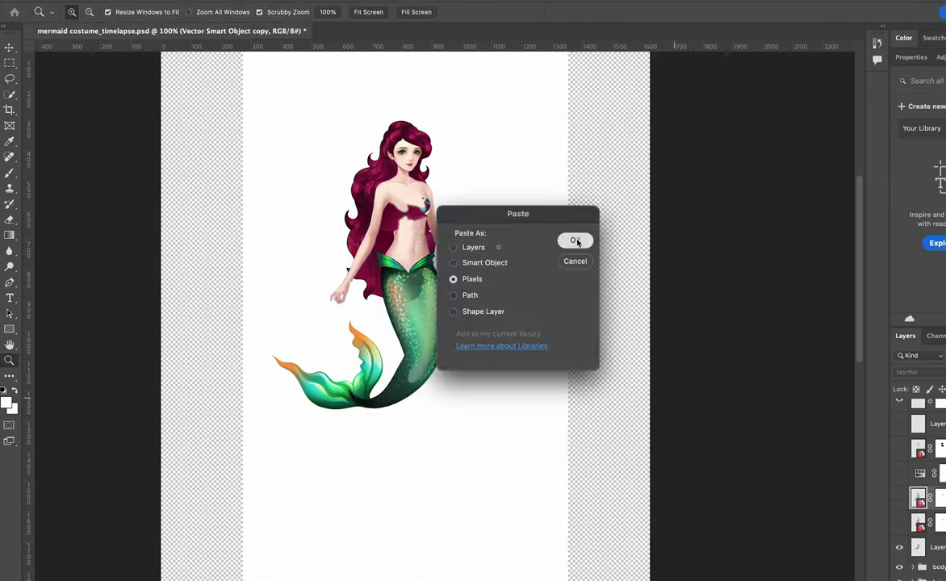
# - Paste the sheer pink gown as pixels, enlarge it to about 163%, flip it horizontally and fit it over the body
pyautogui.click(573, 240)
pyautogui.moveTo(474, 242); pyautogui.dragTo(563, 131)
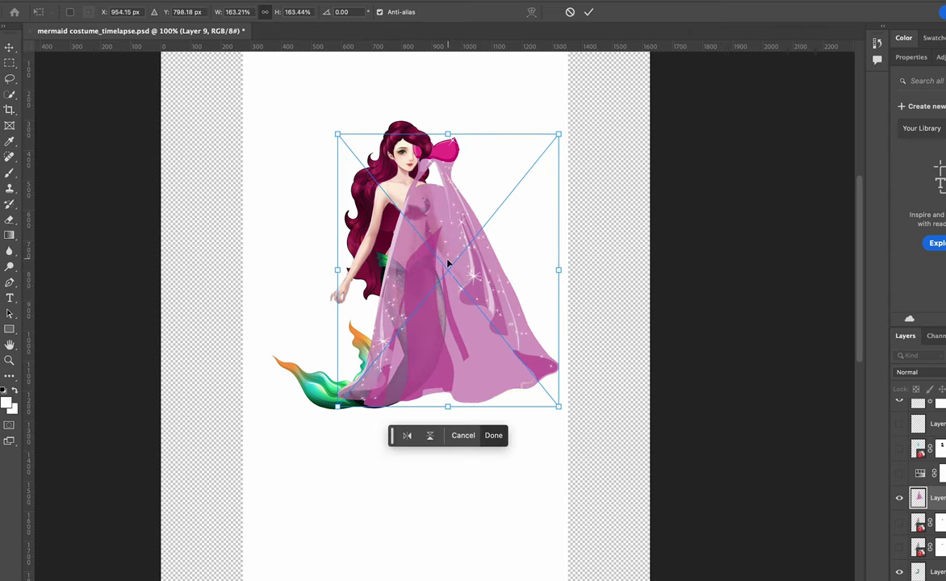
pyautogui.click(407, 436)
pyautogui.moveTo(489, 323); pyautogui.dragTo(447, 351)
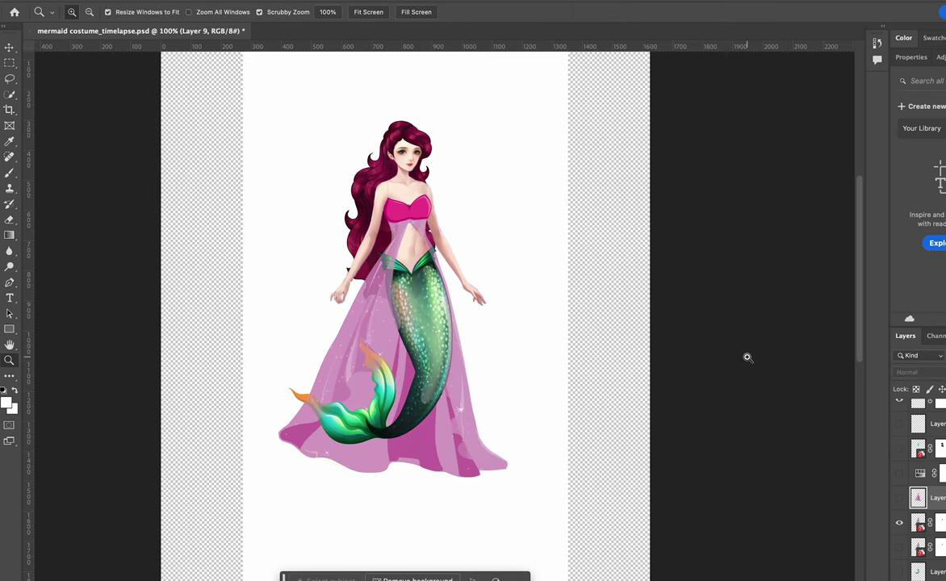
# - Paste the turquoise dotted bodice as pixels and position it over the figure's torso
pyautogui.press('super+plus')
pyautogui.press('super+plus')
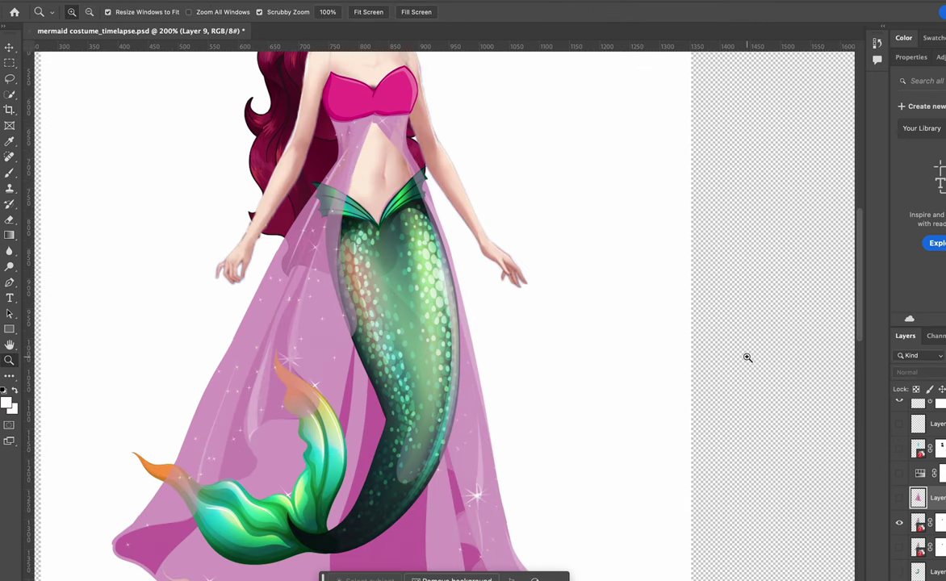
pyautogui.scroll(3, 748, 357)
pyautogui.hscroll(-4, 747, 357)
pyautogui.scroll(3, 748, 358)
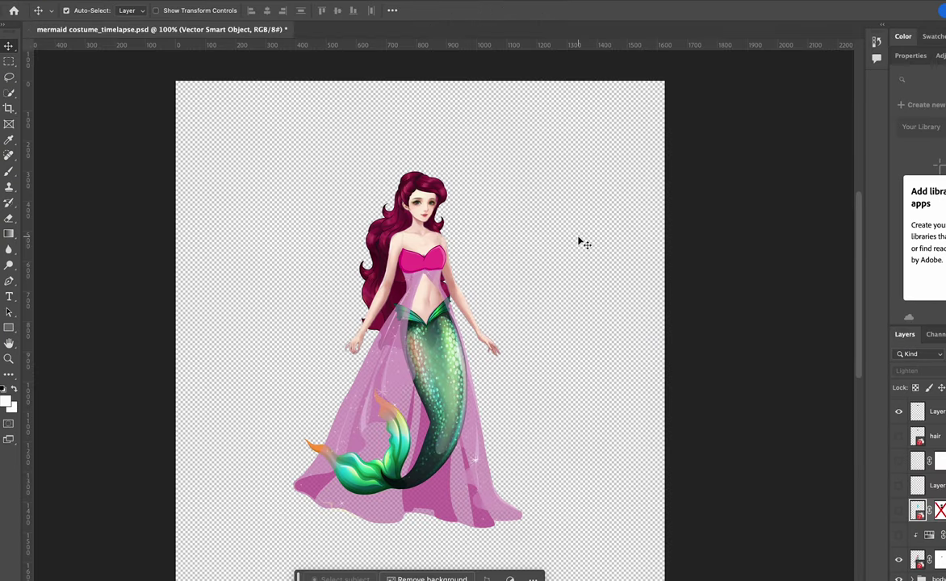
pyautogui.press('super+v')
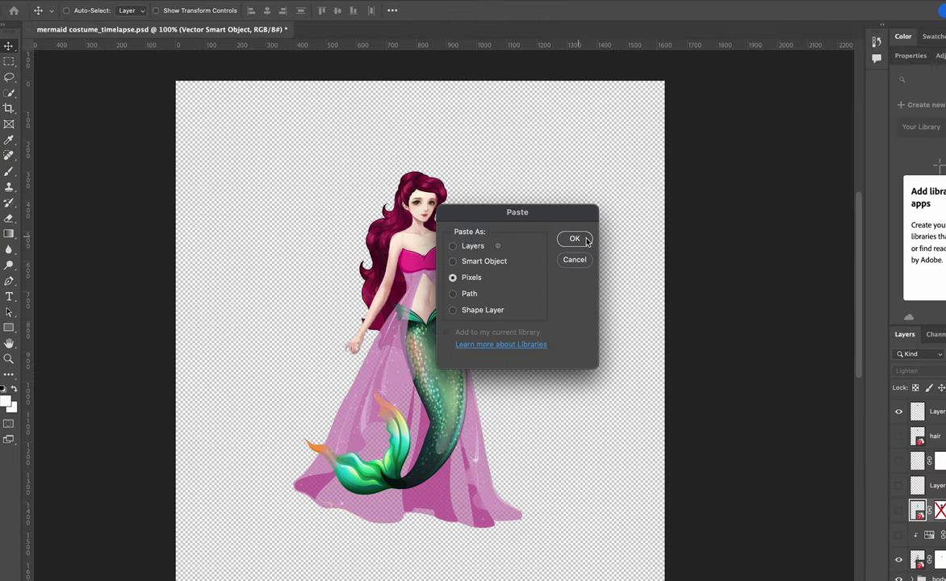
pyautogui.click(574, 239)
pyautogui.moveTo(419, 347); pyautogui.dragTo(425, 263)
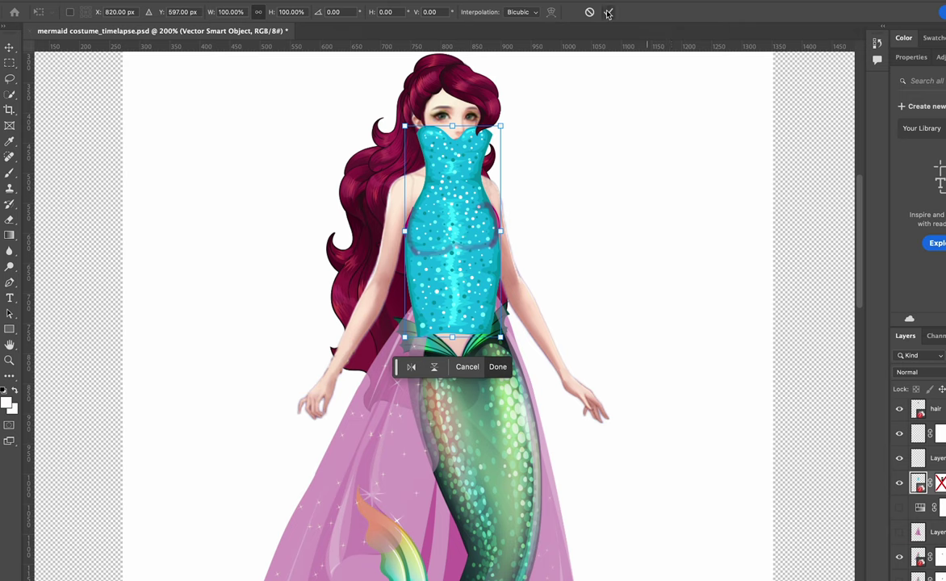
pyautogui.click(609, 12)
# - Set the dotted bodice layer's blend mode to Lighten and enable its layer mask
pyautogui.click(912, 372)
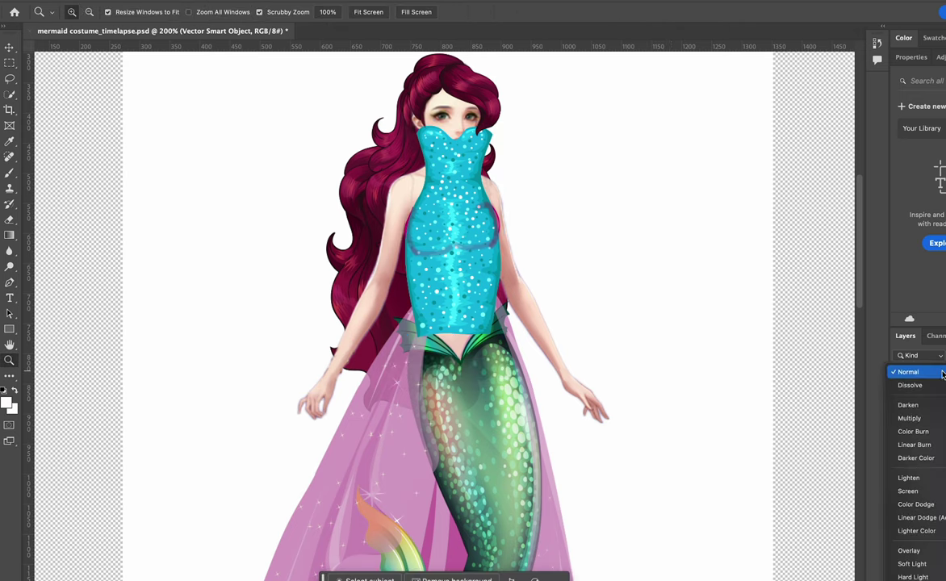
pyautogui.click(908, 478)
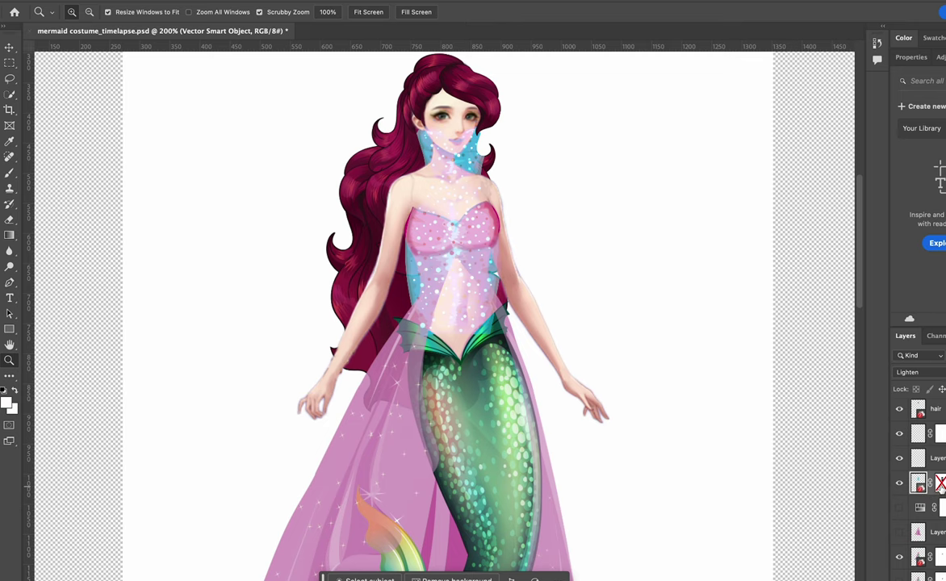
pyautogui.keyDown('shift'); pyautogui.click(940, 485); pyautogui.keyUp('shift')
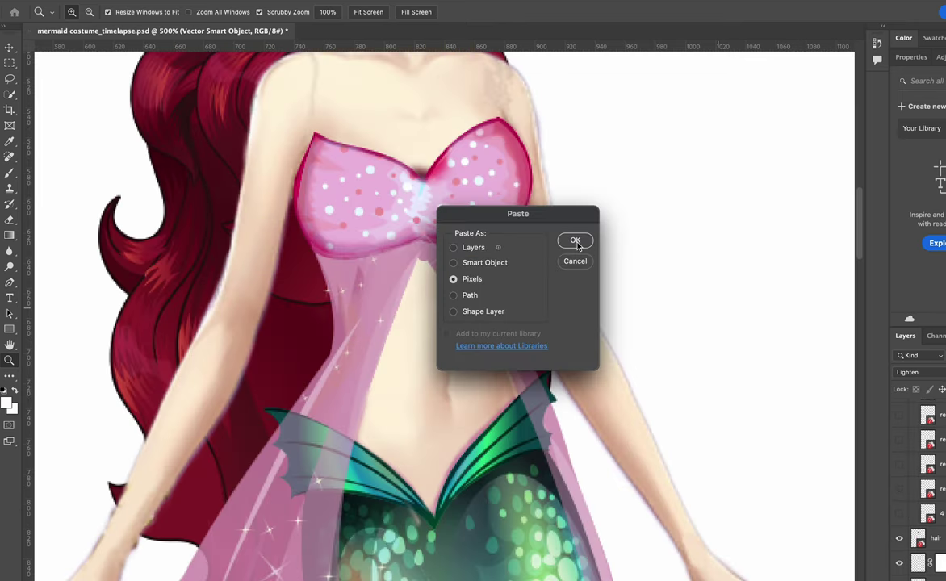
# - Paste the gold brooch as pixels, enlarge it to about 284% and centre it on the neckline of the pink top
pyautogui.click(575, 241)
pyautogui.scroll(-1, 543, 236)
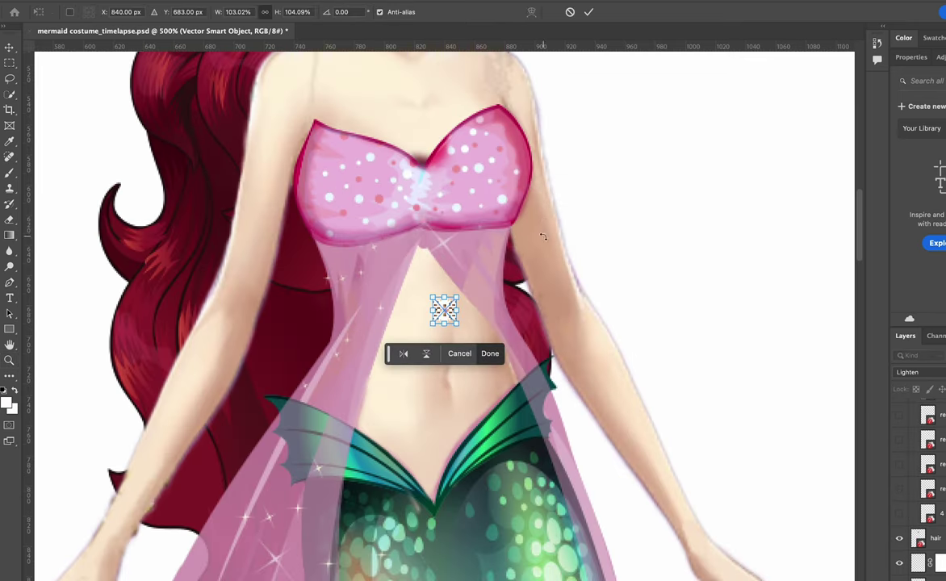
pyautogui.moveTo(458, 297); pyautogui.dragTo(508, 255)
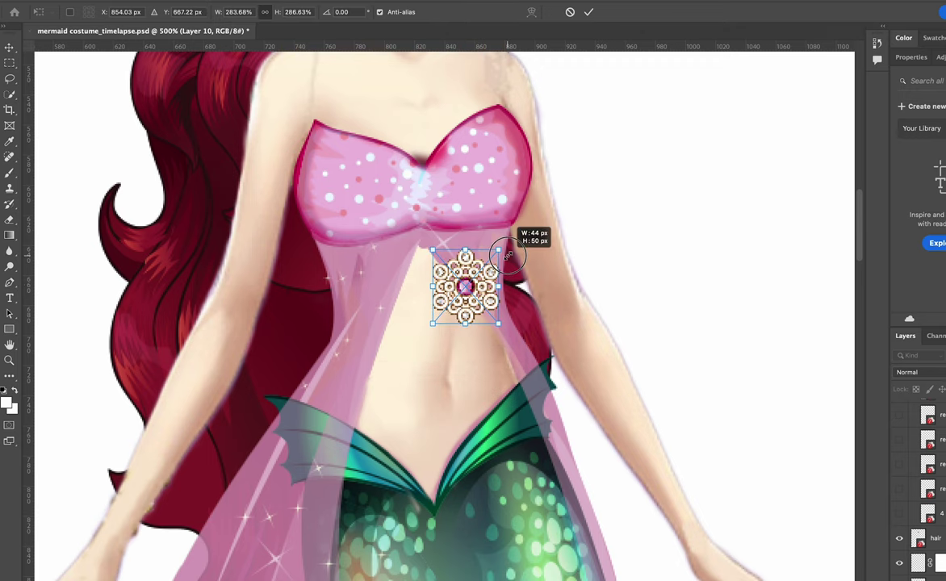
pyautogui.moveTo(481, 289); pyautogui.dragTo(438, 167)
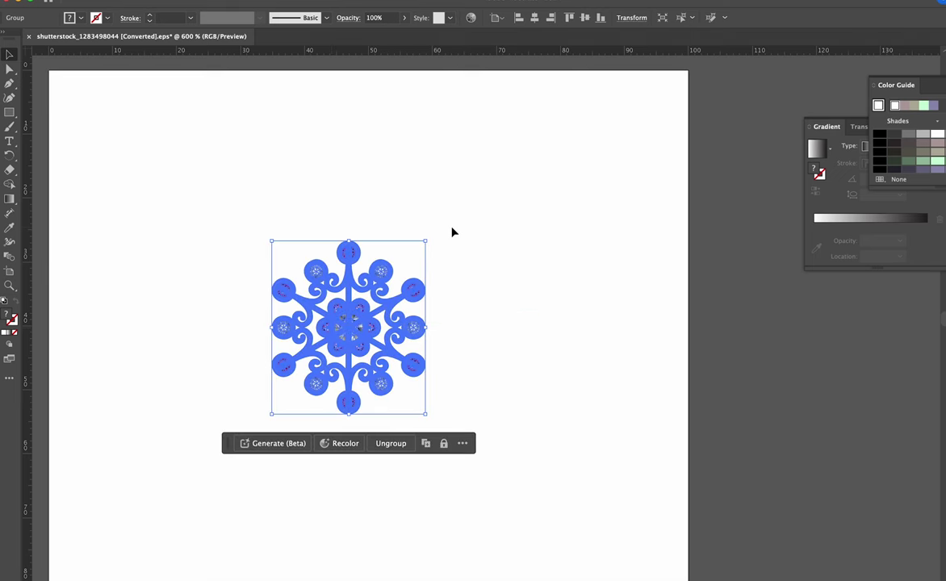
# - In Illustrator, ungroup the snowflake ornament down to single gems and cut out its upper-right outer pink gem
pyautogui.click(452, 232)
pyautogui.click(418, 297)
pyautogui.click(520, 288)
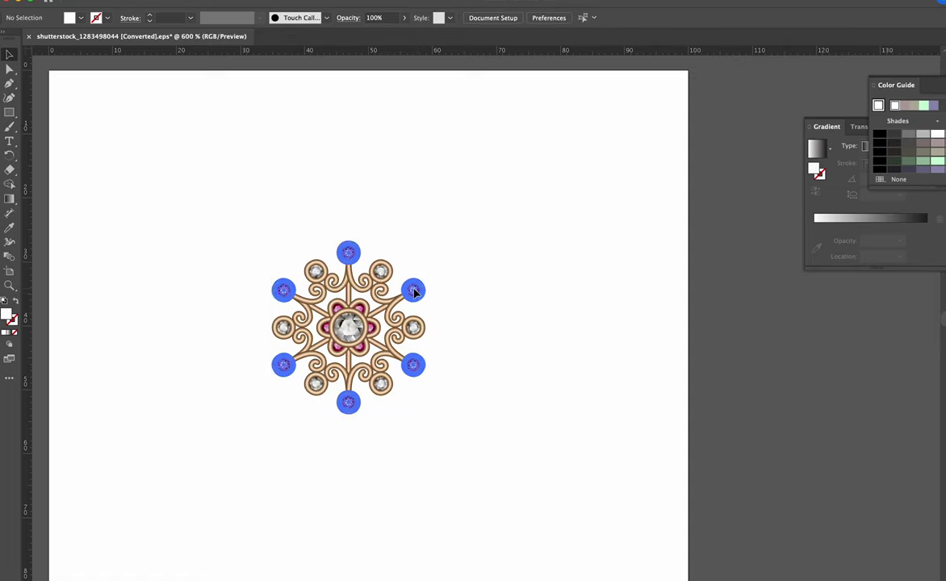
pyautogui.click(414, 294)
pyautogui.press('super+shift+g')
pyautogui.click(501, 289)
pyautogui.click(418, 292)
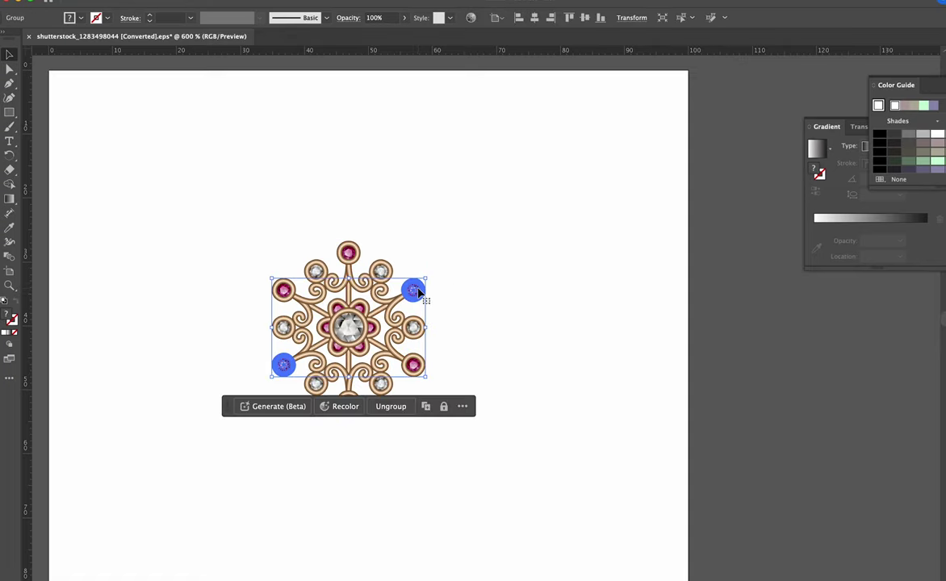
pyautogui.press('Delete')
pyautogui.click(415, 290)
pyautogui.moveTo(416, 286); pyautogui.dragTo(415, 288)
pyautogui.press('Delete')
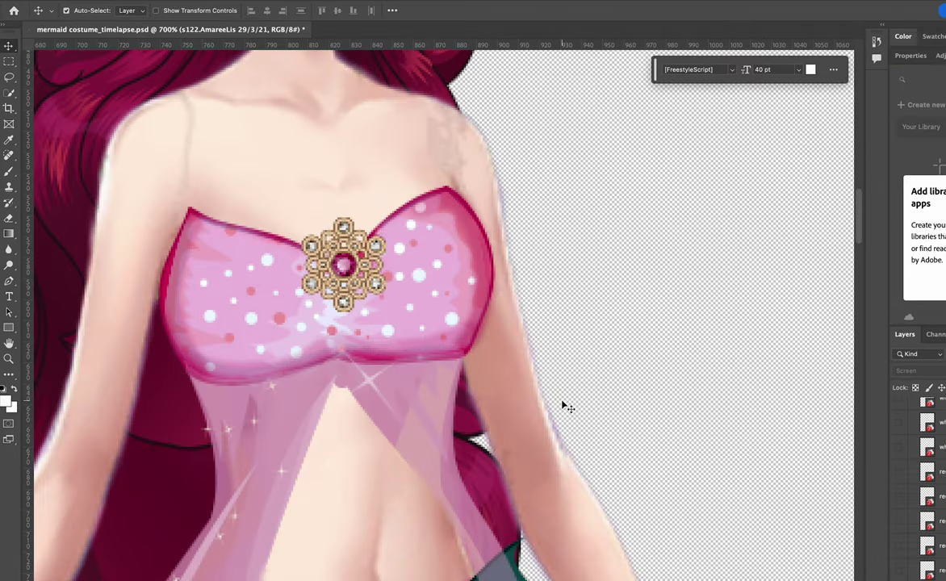
# - Paste the pink gem into the Photoshop document as pixels and place it at the centre of the top's lower edge
pyautogui.hotkey('ctrl', 'v')
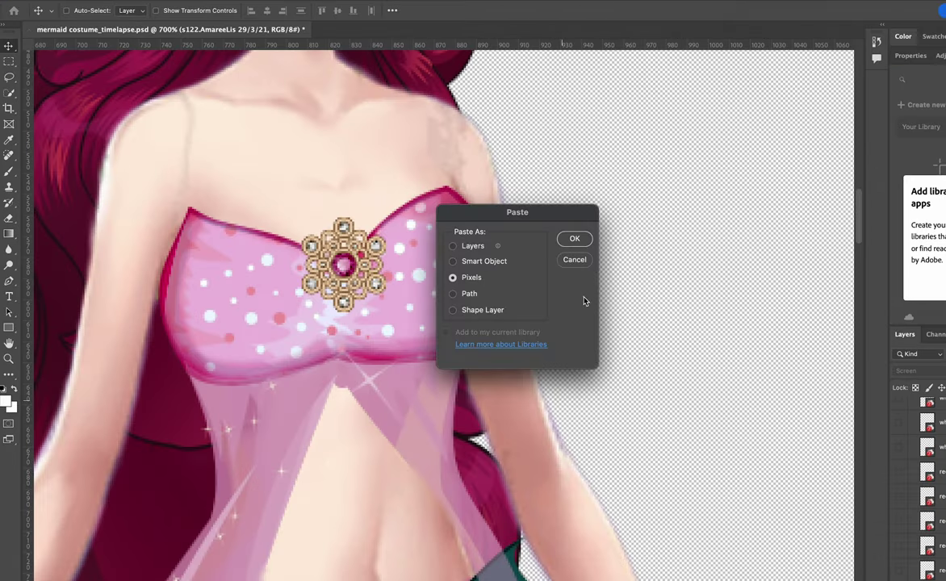
pyautogui.click(574, 239)
pyautogui.moveTo(452, 315); pyautogui.dragTo(340, 353)
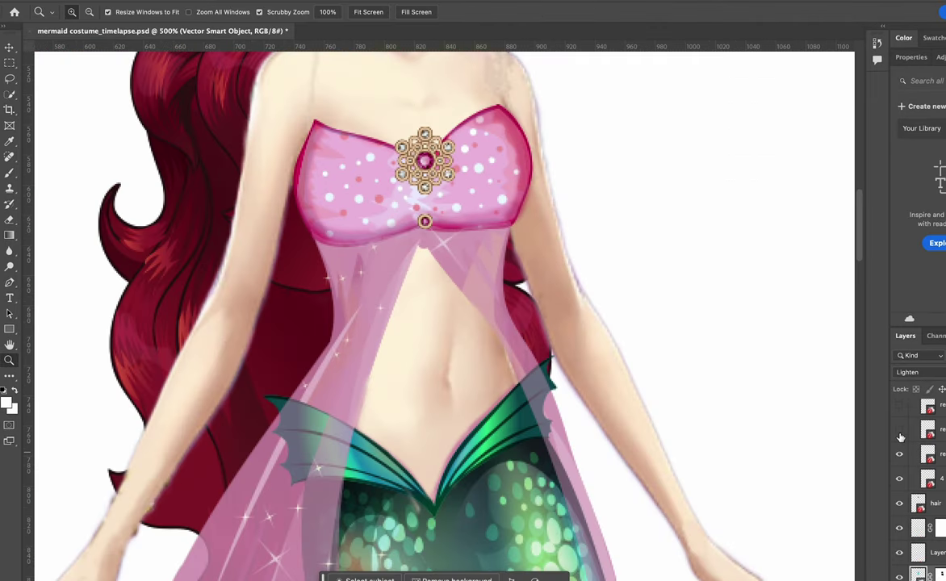
# - Show the remaining pink gem layers to form a row of gems along the top's lower edge
pyautogui.click(900, 430)
pyautogui.scroll(3, 942, 444)
pyautogui.click(900, 480)
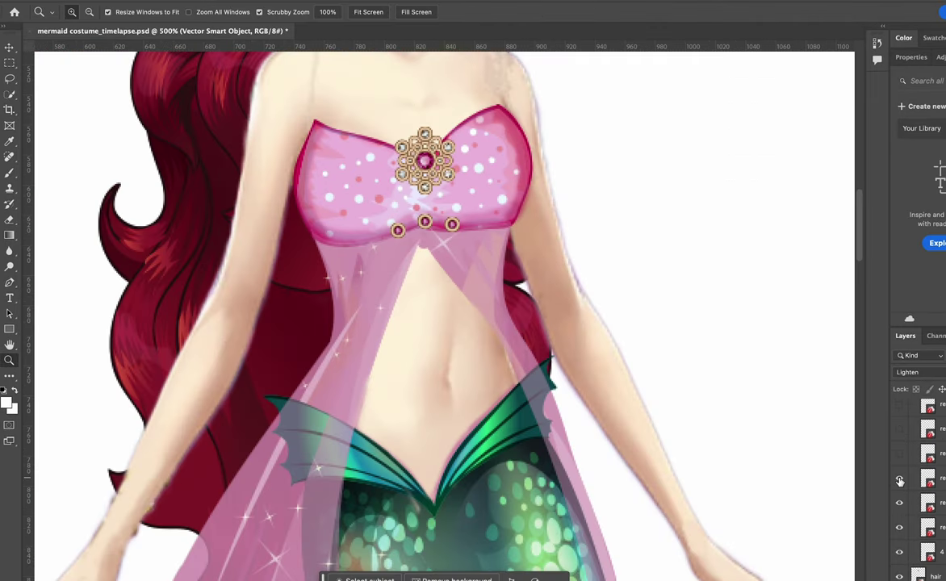
pyautogui.click(900, 454)
pyautogui.click(900, 429)
pyautogui.scroll(3, 938, 480)
pyautogui.click(900, 500)
pyautogui.click(900, 499)
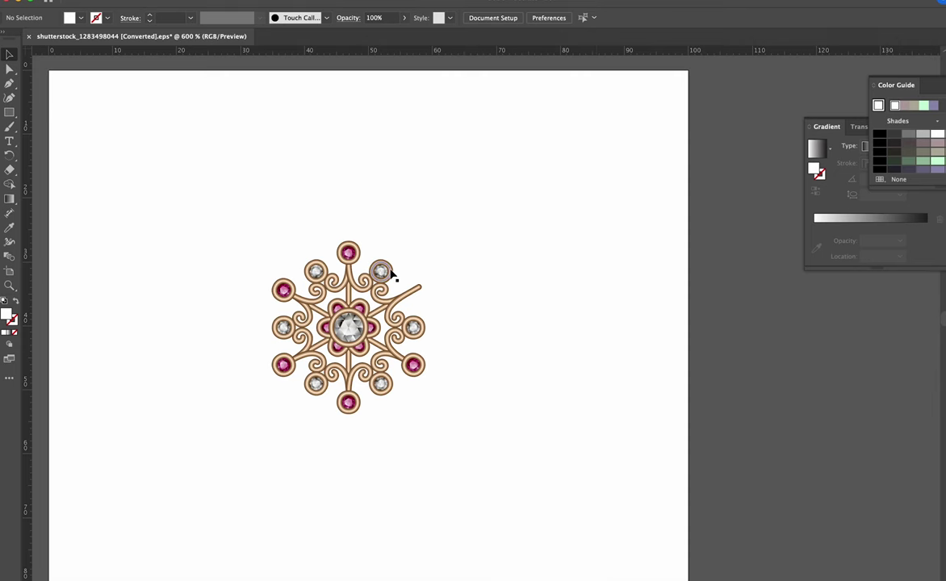
# - Ungroup the white gems of the snowflake ornament down to single gems and copy the upper-right one
pyautogui.click(391, 275)
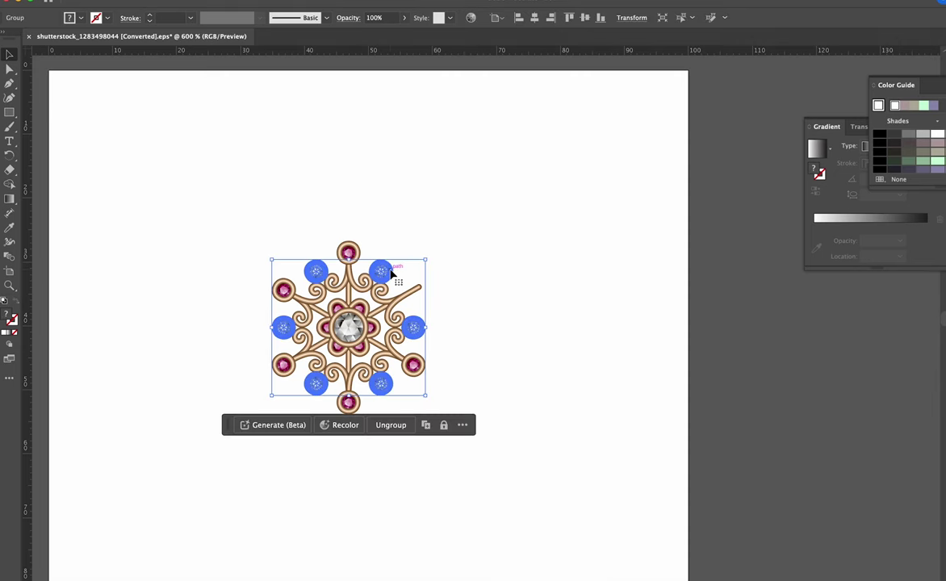
pyautogui.click(479, 268)
pyautogui.click(381, 271)
pyautogui.click(507, 275)
pyautogui.click(380, 272)
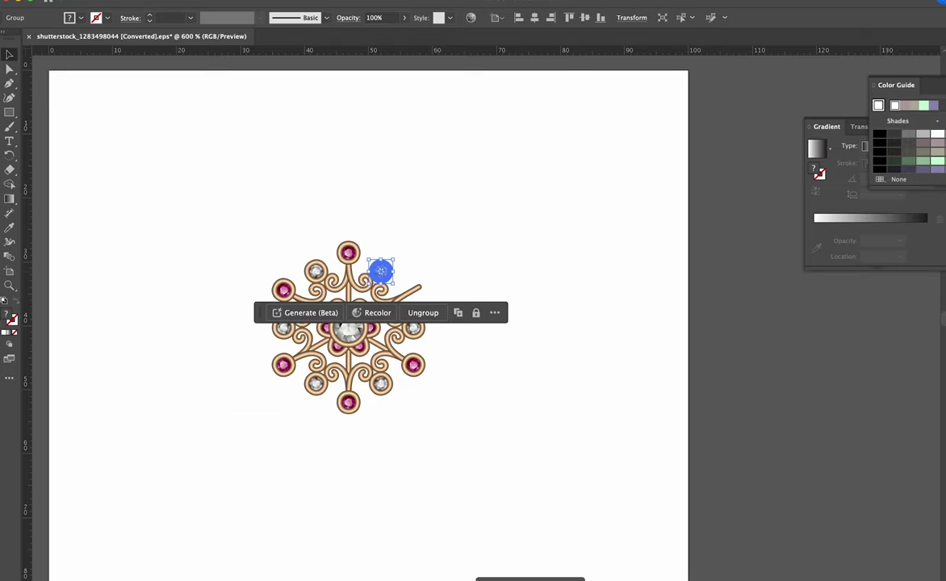
# - In Photoshop, paste the white gem as pixels and place it just left of the central pink gem on the top's lower edge
pyautogui.click(530, 579)
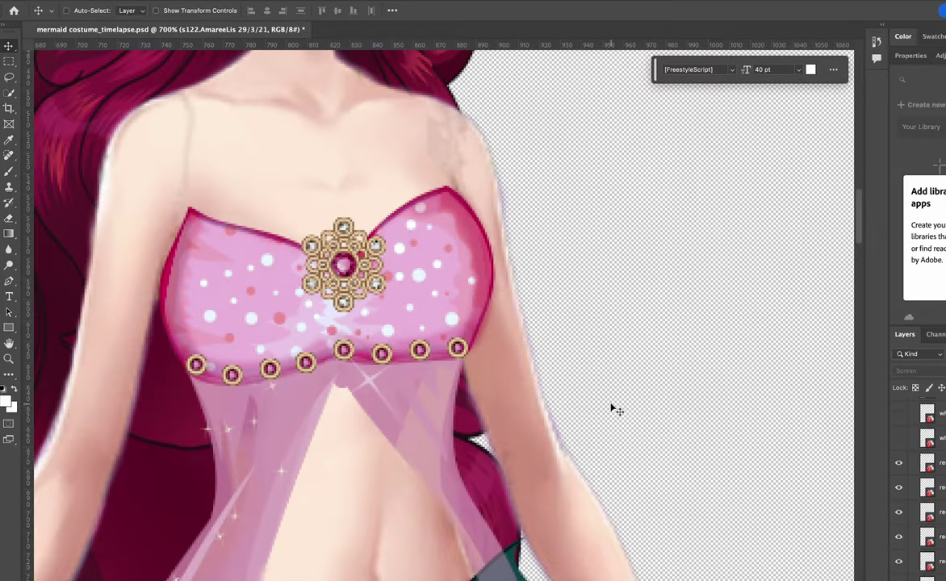
pyautogui.press('super+v')
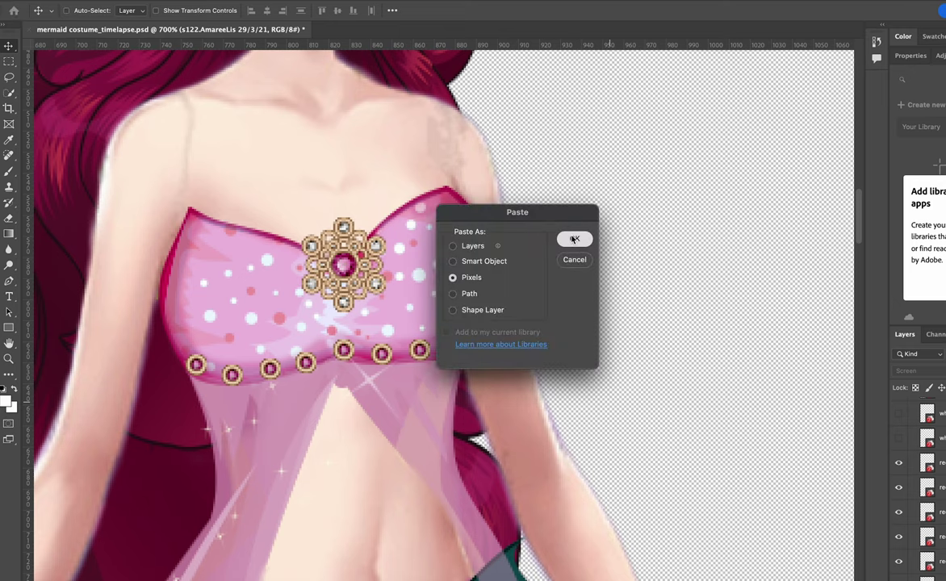
pyautogui.click(574, 239)
pyautogui.moveTo(453, 318); pyautogui.dragTo(327, 358)
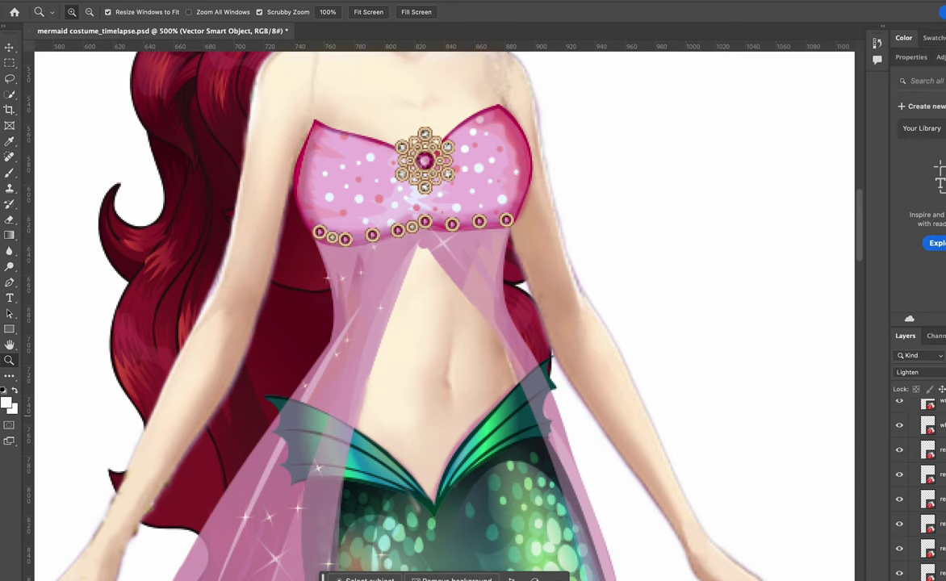
# - Show the remaining white gem layers to fill the gaps between the pink gems along the top's lower edge
pyautogui.scroll(4, 918, 489)
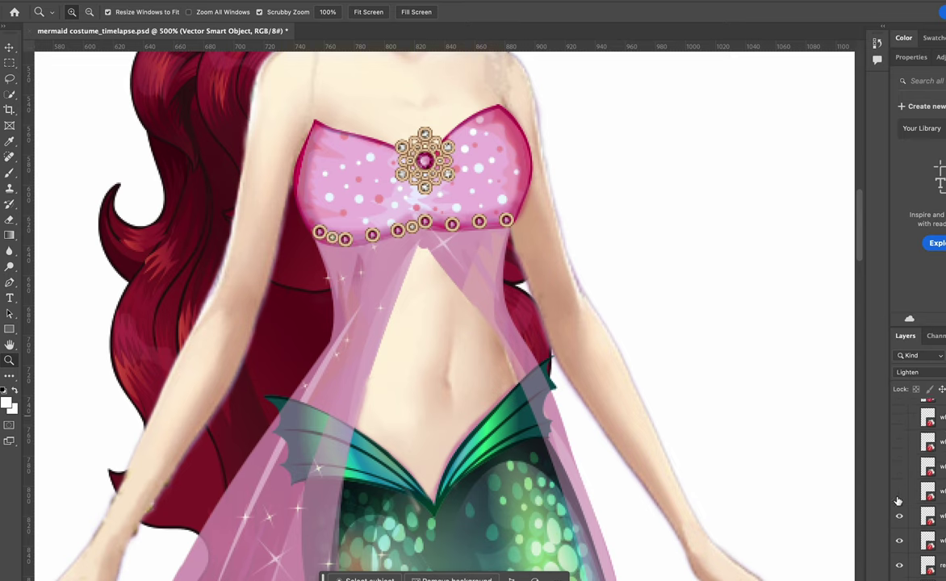
pyautogui.click(899, 491)
pyautogui.click(899, 466)
pyautogui.click(899, 442)
pyautogui.click(898, 418)
pyautogui.scroll(1, 918, 428)
pyautogui.scroll(3, 935, 488)
pyautogui.click(899, 506)
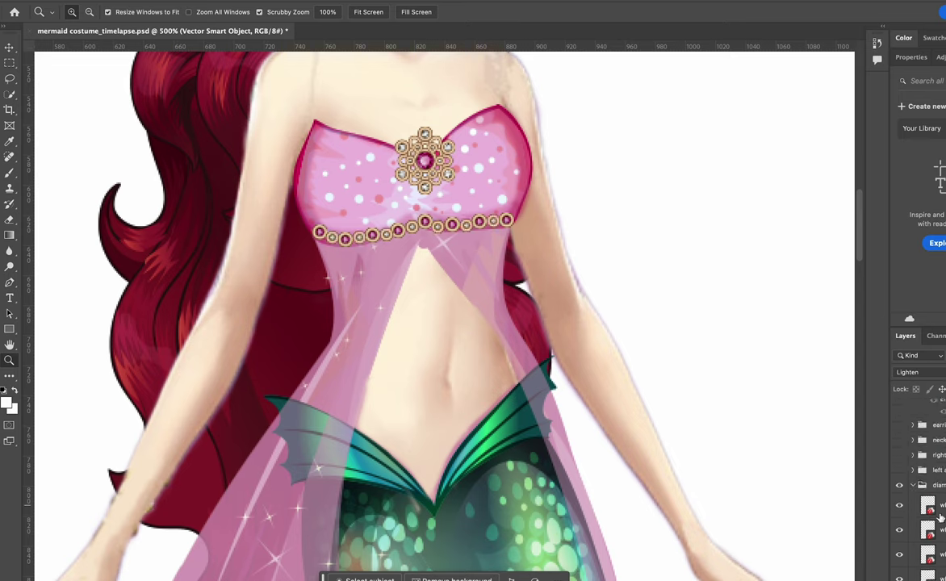
# - Show the white and pink gem layers that form the armband in the left arm group
pyautogui.scroll(-5, 943, 519)
pyautogui.click(899, 511)
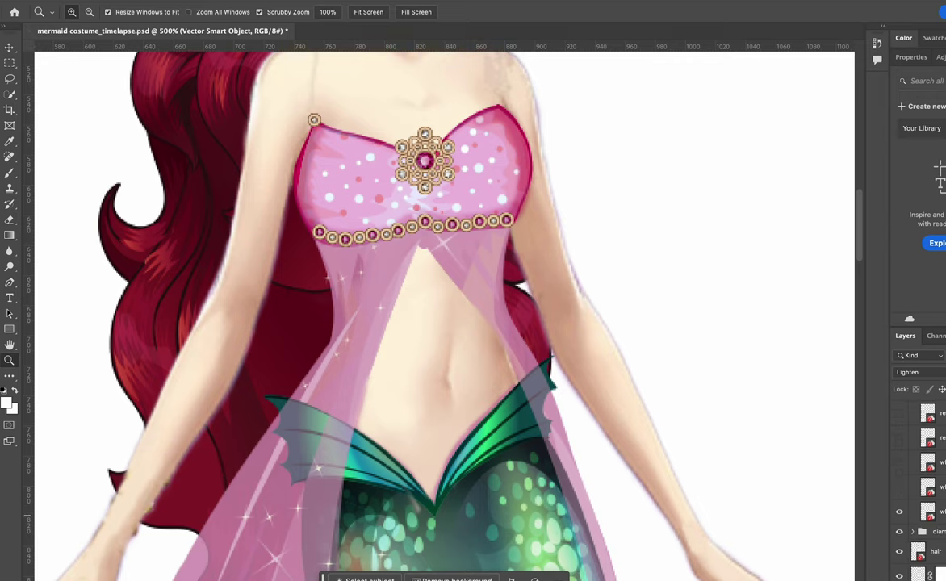
pyautogui.click(899, 486)
pyautogui.click(900, 462)
pyautogui.click(900, 439)
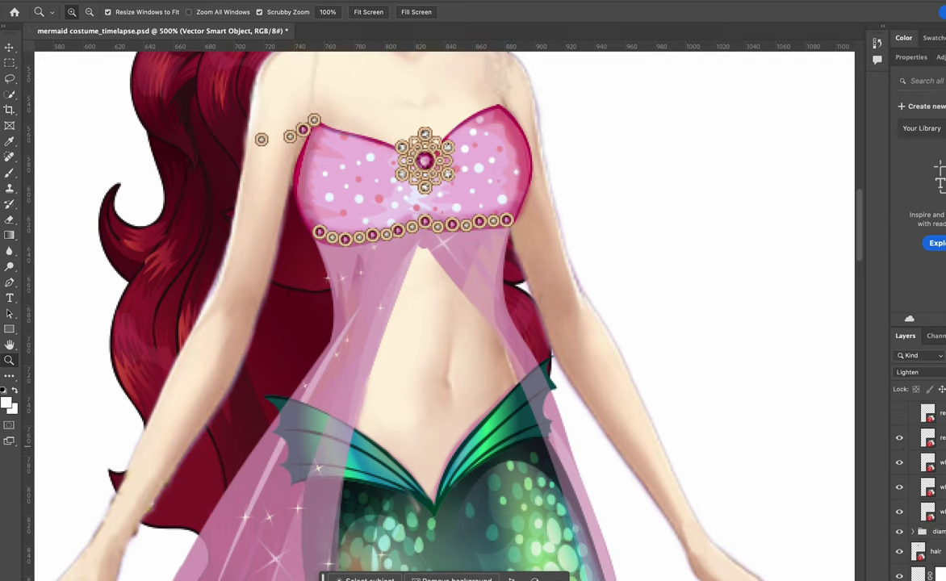
pyautogui.scroll(2, 901, 444)
pyautogui.click(900, 445)
pyautogui.click(899, 420)
pyautogui.scroll(3, 660, 368)
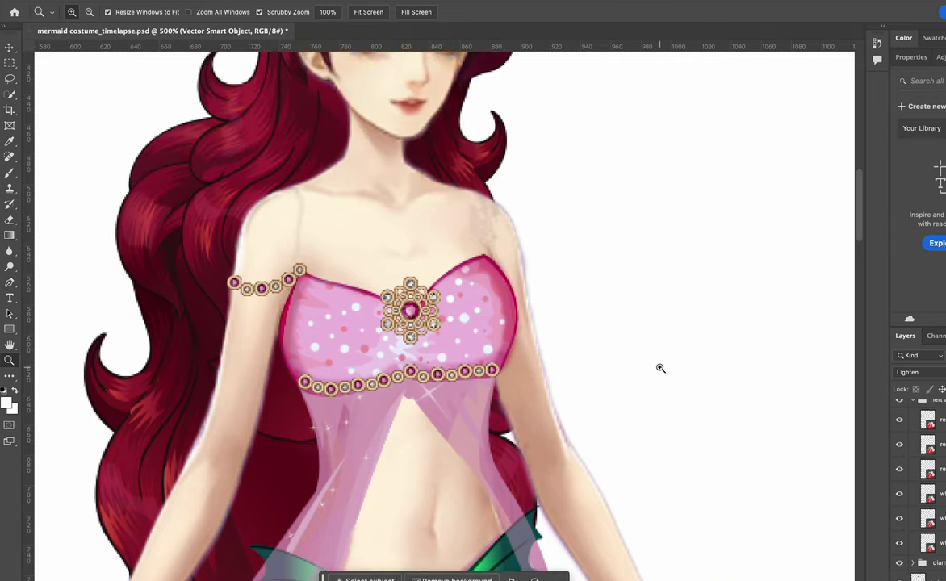
# - Show the four gem layers of the armband in the right arm group and collapse that group
pyautogui.scroll(3, 900, 517)
pyautogui.click(899, 534)
pyautogui.click(899, 510)
pyautogui.click(900, 487)
pyautogui.click(899, 461)
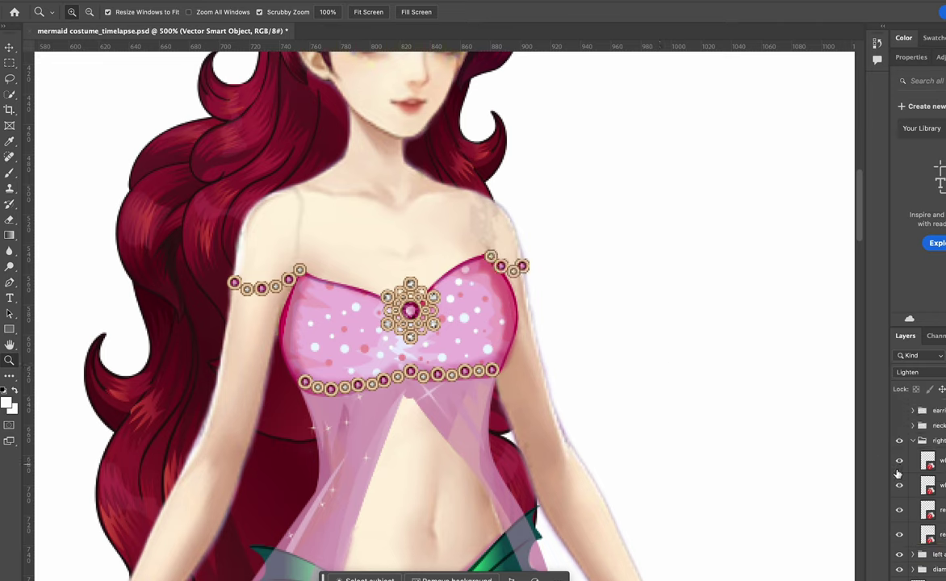
pyautogui.click(913, 440)
# - Expand the necklace group and show its white and pink gem layers to form a chain around the neck
pyautogui.click(913, 425)
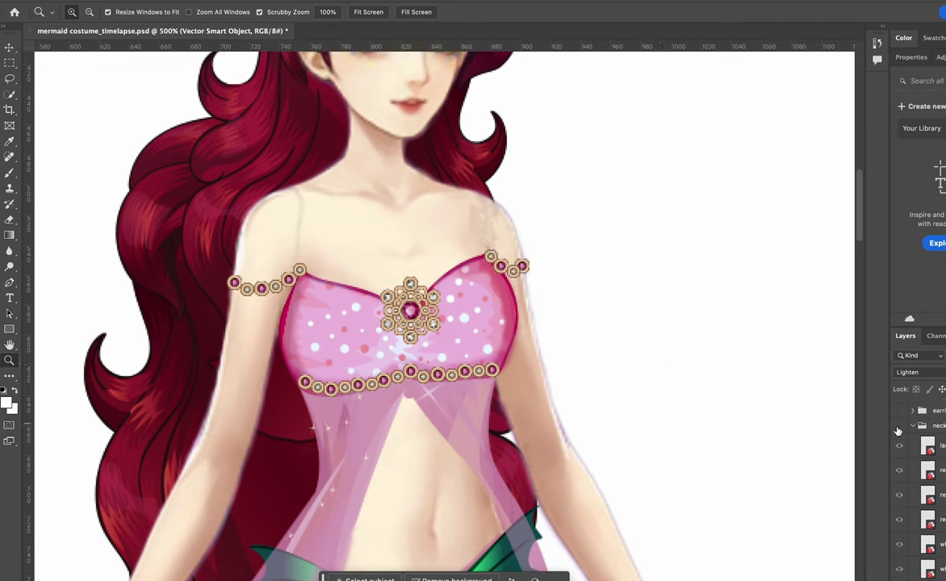
pyautogui.click(900, 534)
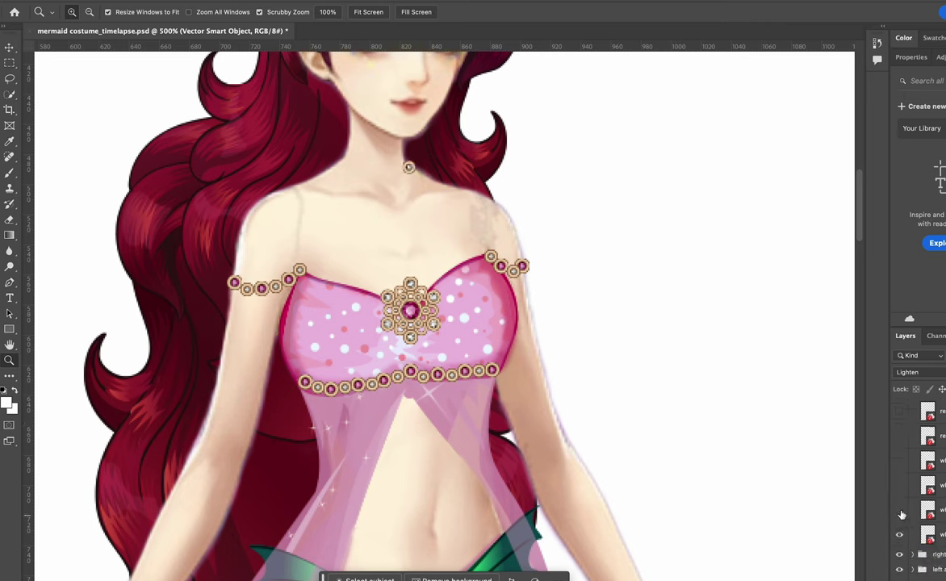
pyautogui.click(899, 510)
pyautogui.click(899, 485)
pyautogui.click(900, 461)
pyautogui.click(899, 436)
pyautogui.click(899, 411)
pyautogui.scroll(3, 901, 468)
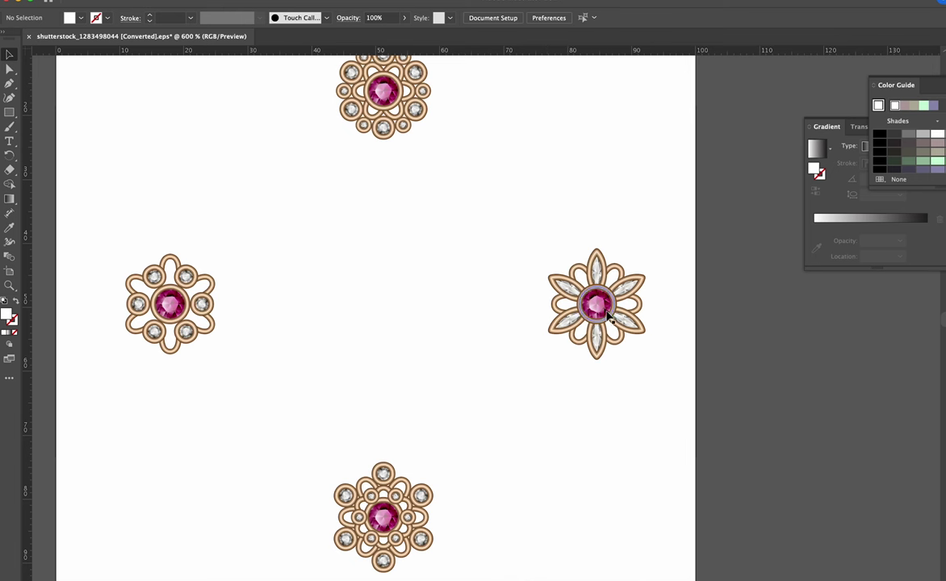
# - In Illustrator, ungroup the set of four brooches and delete the right, top and bottom ones
pyautogui.click(607, 315)
pyautogui.press('shift+super+g')
pyautogui.click(684, 316)
pyautogui.click(614, 304)
pyautogui.click(617, 305)
pyautogui.press('Delete')
pyautogui.click(404, 117)
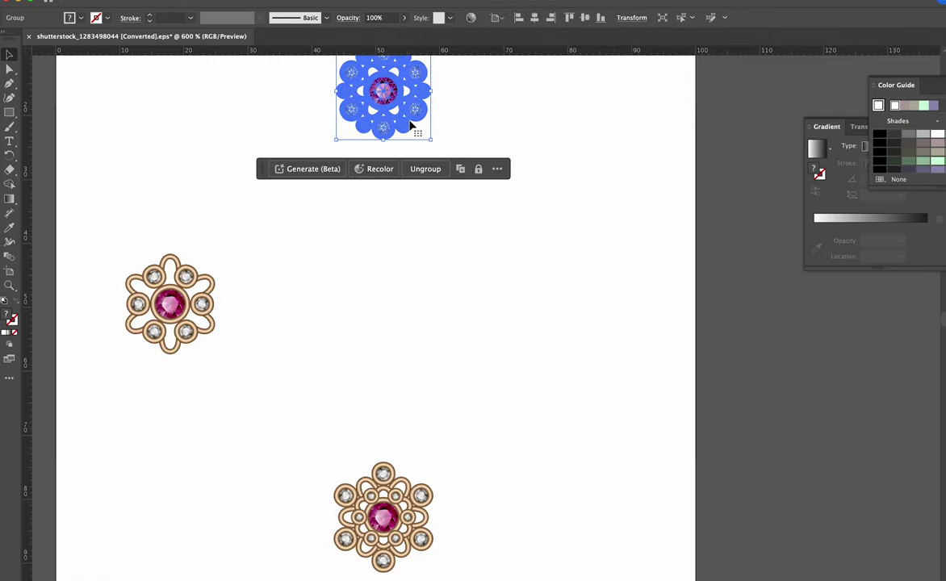
pyautogui.press('Delete')
pyautogui.click(379, 507)
pyautogui.press('Delete')
# - Copy the remaining brooch, paste it into the Photoshop document as pixels and place it as a pendant below the necklace
pyautogui.click(163, 285)
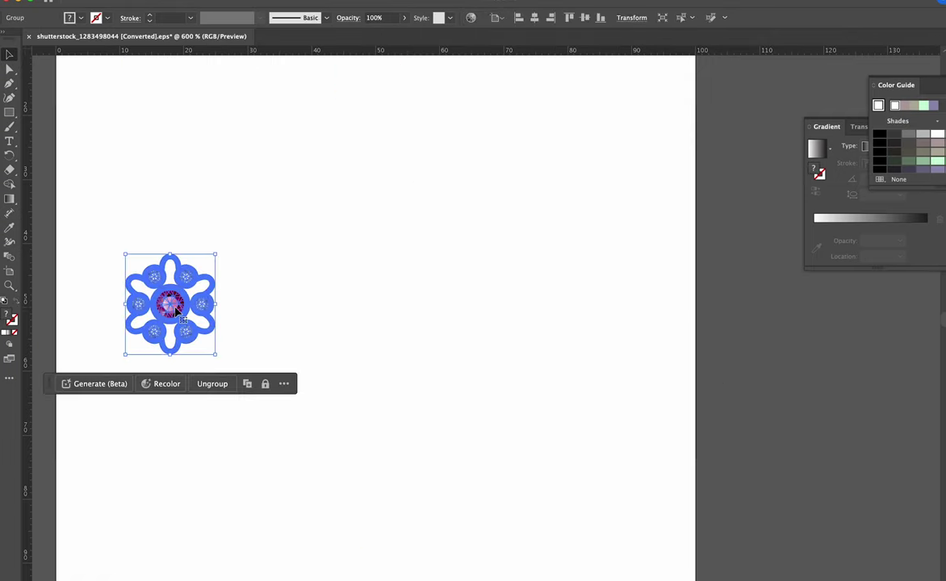
pyautogui.moveTo(179, 315); pyautogui.dragTo(180, 315)
pyautogui.click(529, 580)
pyautogui.press('super+v')
pyautogui.click(579, 238)
pyautogui.moveTo(456, 308); pyautogui.dragTo(454, 213)
pyautogui.moveTo(488, 245); pyautogui.dragTo(464, 213)
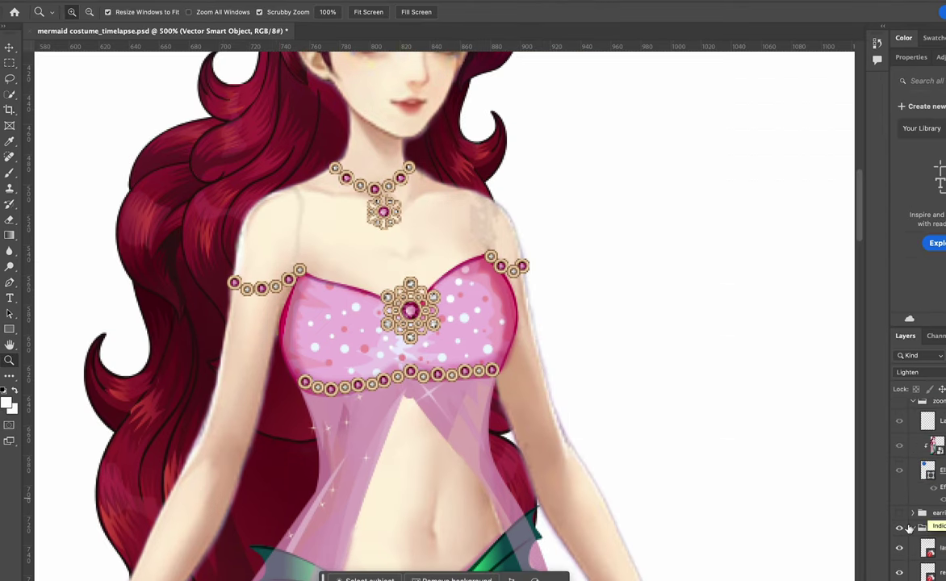
# - Collapse the necklace group and show the gem layers of the earring group to form a drop earring
pyautogui.click(912, 528)
pyautogui.click(913, 513)
pyautogui.scroll(-3, 913, 517)
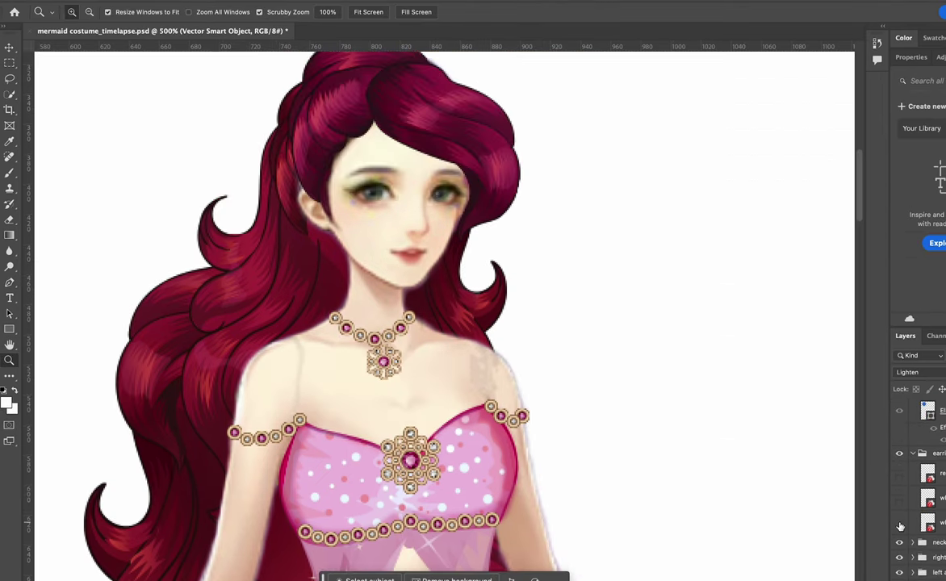
pyautogui.click(900, 525)
pyautogui.click(902, 501)
pyautogui.click(913, 453)
# - In Illustrator, select the entire underwater bg2.ai artwork and copy it for the Photoshop document
pyautogui.scroll(4, 917, 485)
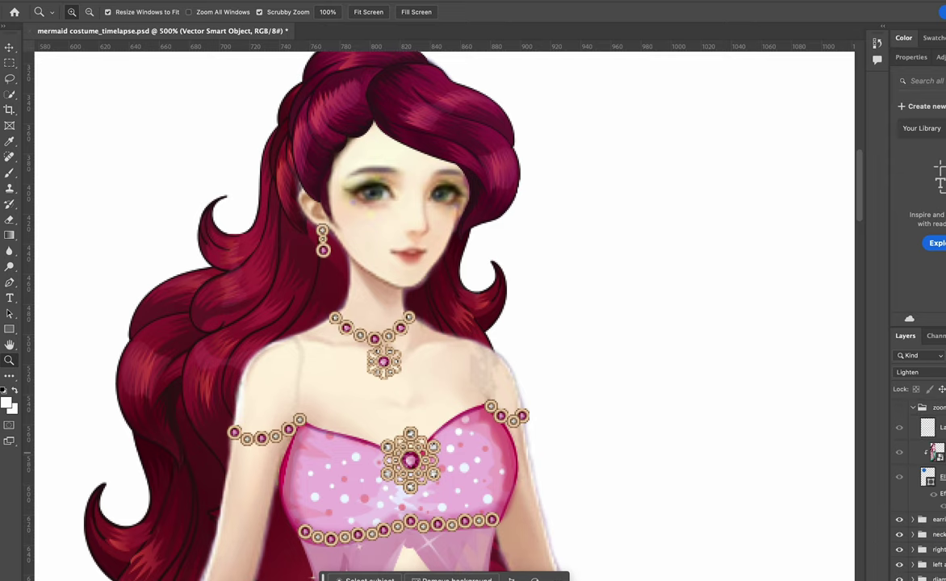
pyautogui.press('super+minus')
pyautogui.press('super+minus')
pyautogui.press('super+minus')
pyautogui.scroll(-3, 629, 389)
pyautogui.hotkey('ctrl', '-')
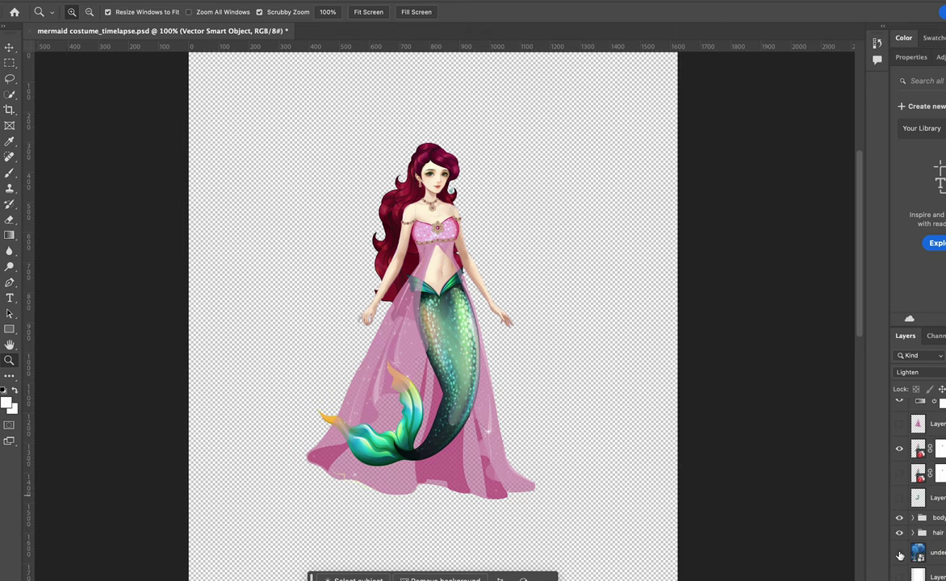
pyautogui.scroll(-3, 473, 414)
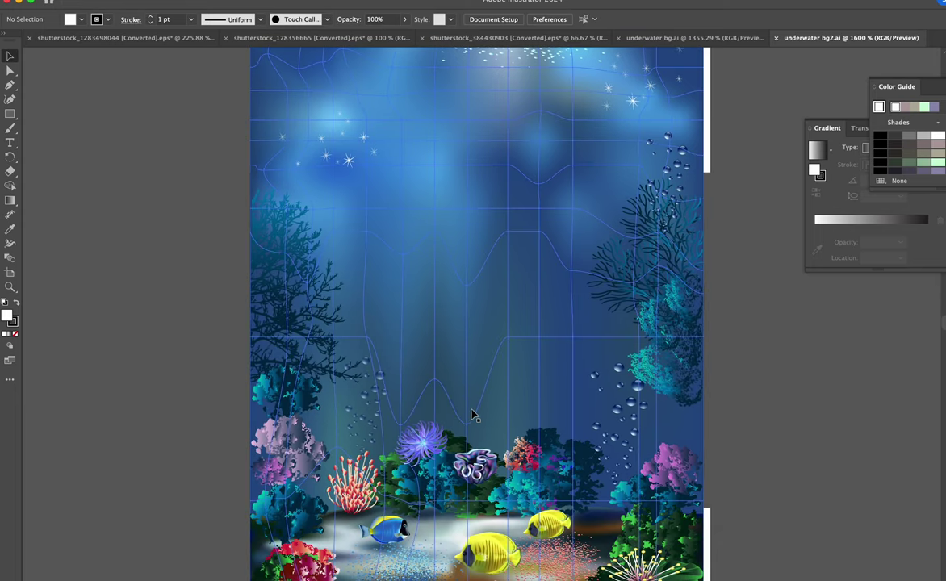
pyautogui.press('super+minus')
pyautogui.press('super+a')
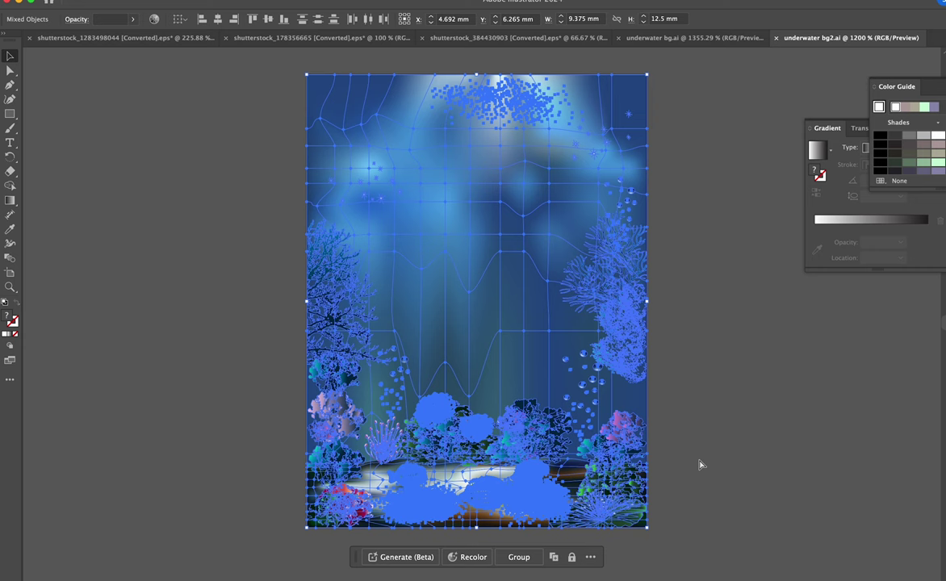
pyautogui.click(729, 440)
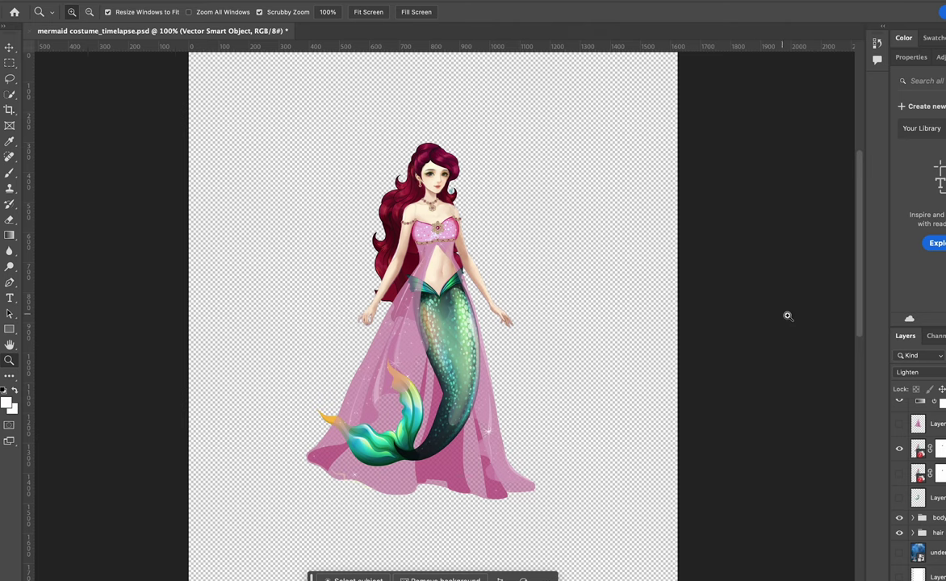
# - Paste the underwater artwork as pixels behind the mermaid and enlarge it to cover the whole canvas
pyautogui.press('super+v')
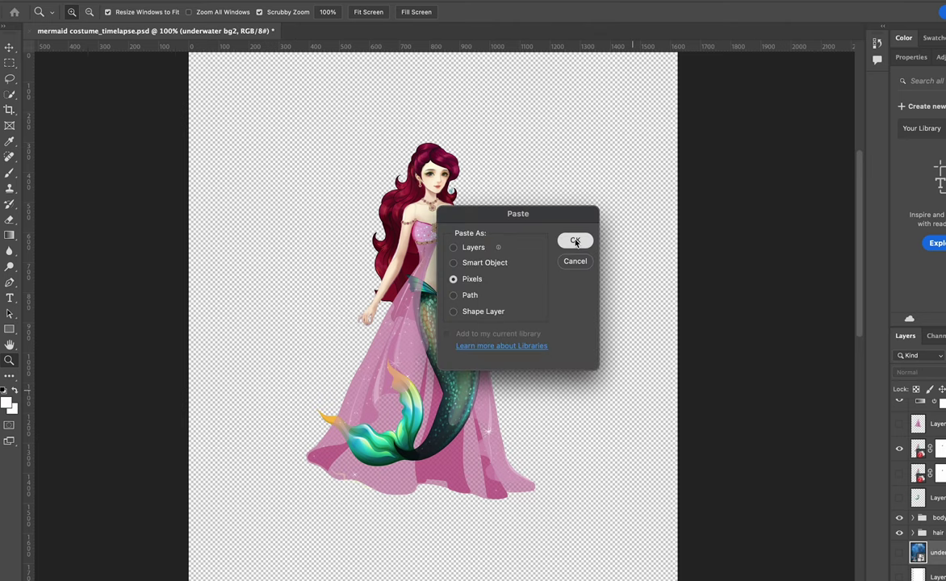
pyautogui.click(574, 241)
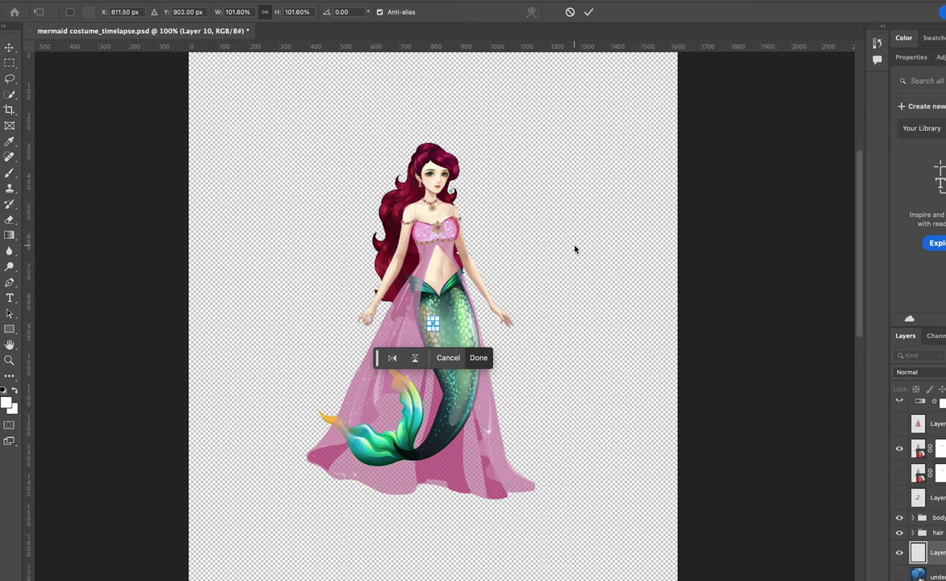
pyautogui.press('super+minus')
pyautogui.press('super+plus')
pyautogui.press('super+plus')
pyautogui.moveTo(435, 309); pyautogui.dragTo(765, 76)
pyautogui.press('super+minus')
pyautogui.press('super+minus')
pyautogui.press('super+minus')
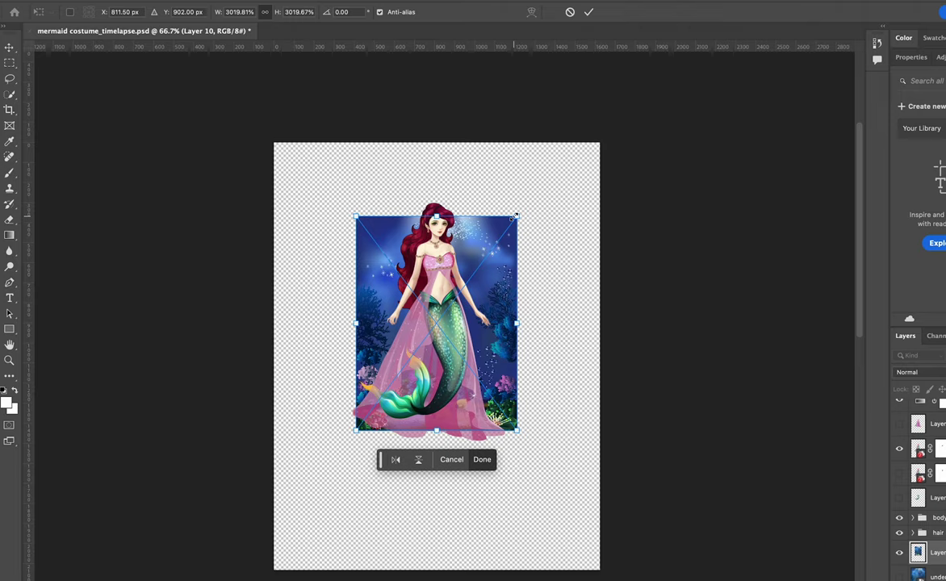
pyautogui.moveTo(516, 215); pyautogui.dragTo(672, 111)
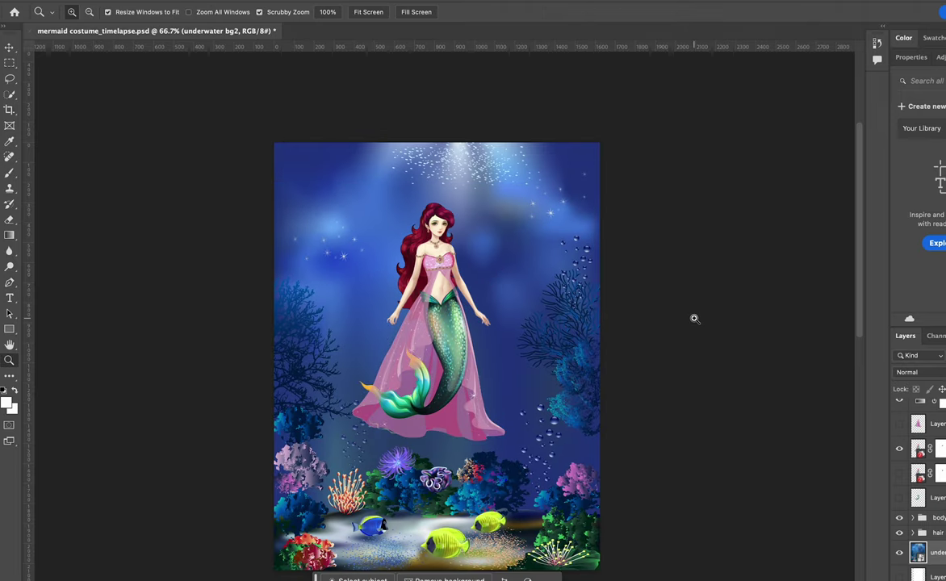
# - Show the first zoom group with its circle and the close-up of the mermaid's face and necklace
pyautogui.press('super+plus')
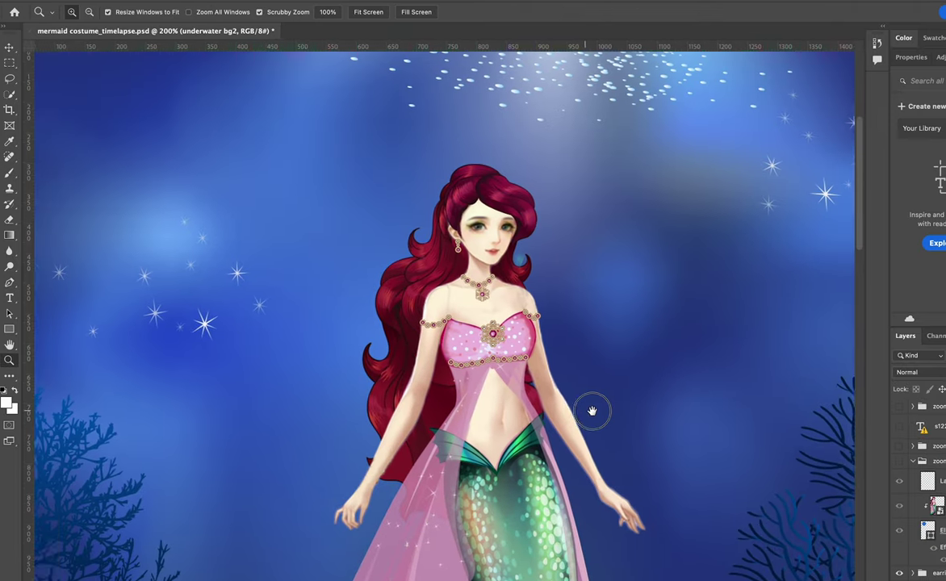
pyautogui.moveTo(592, 411); pyautogui.dragTo(625, 469)
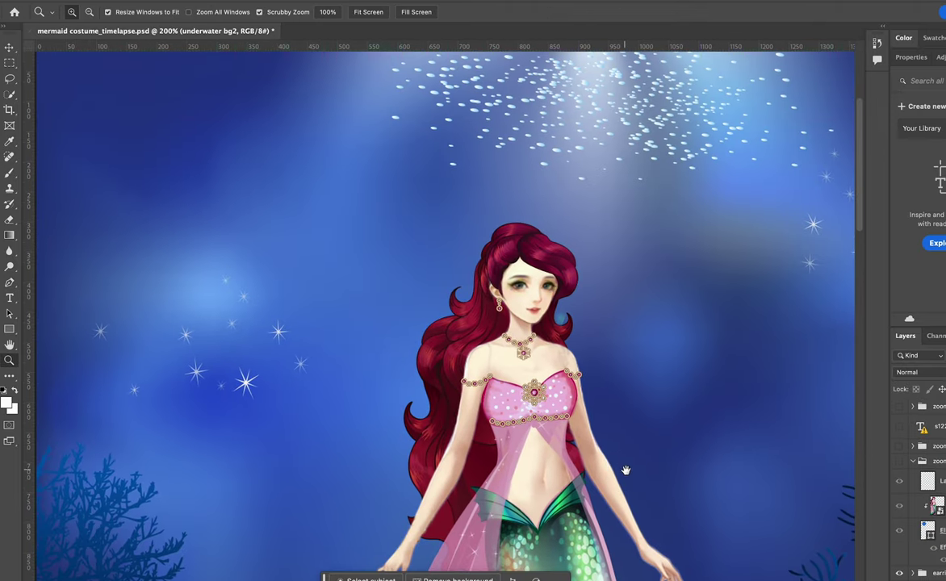
pyautogui.click(899, 461)
pyautogui.click(899, 507)
pyautogui.click(900, 481)
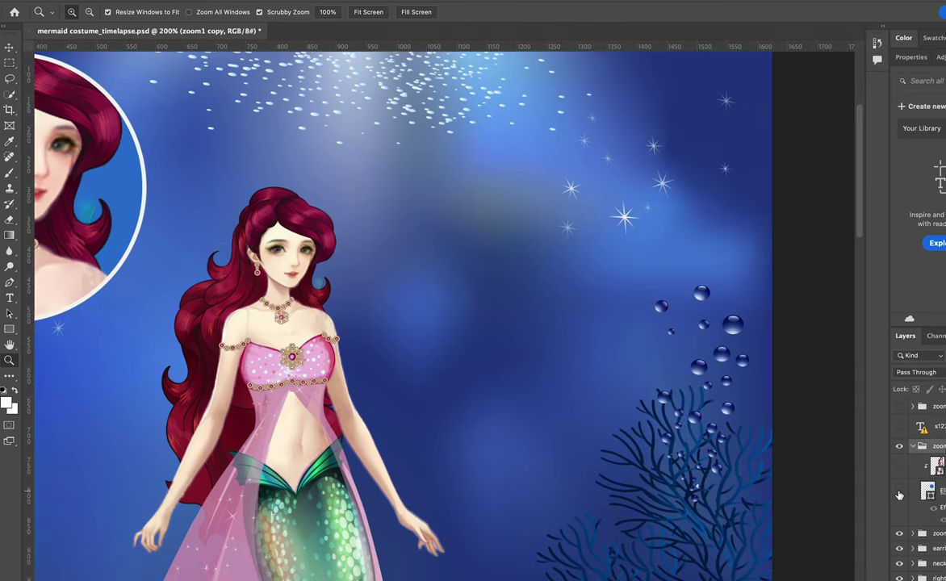
# - Show the blue circle and clipped bodice close-up in the zoom1 copy group, and collapse the group
pyautogui.click(900, 493)
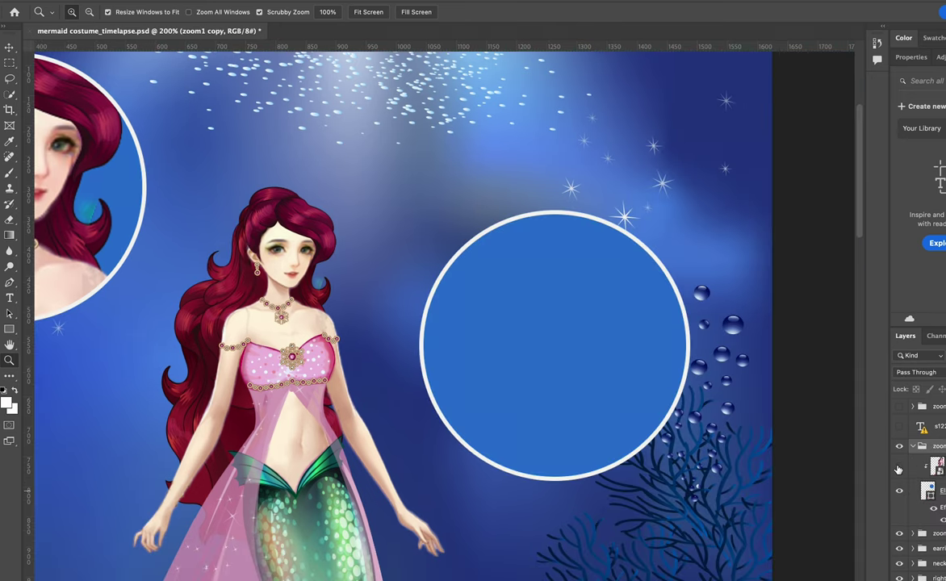
pyautogui.click(899, 467)
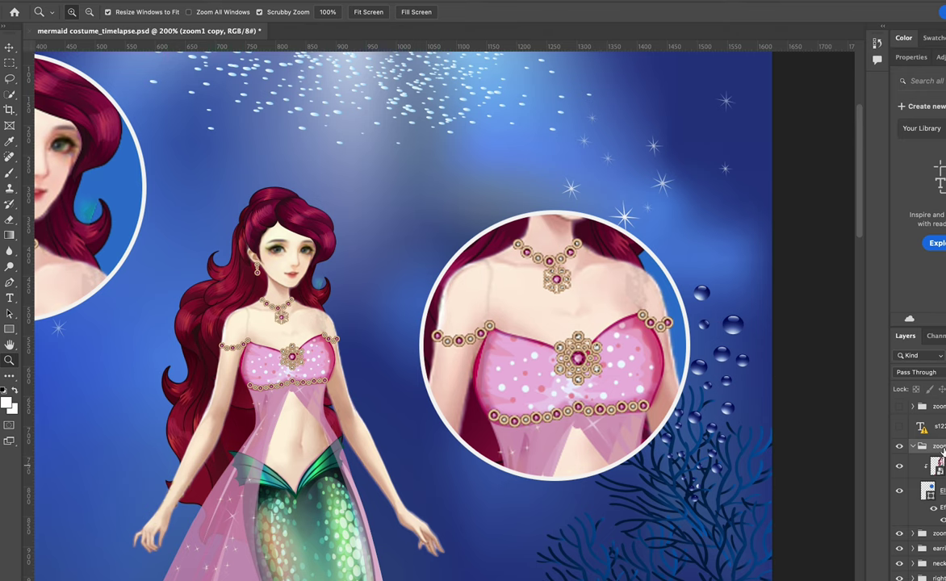
pyautogui.click(913, 446)
# - Show the zoom1 copy 2 group with its circle and clipped waist and tail close-up, and hide the interface panels
pyautogui.moveTo(232, 461); pyautogui.dragTo(565, 289)
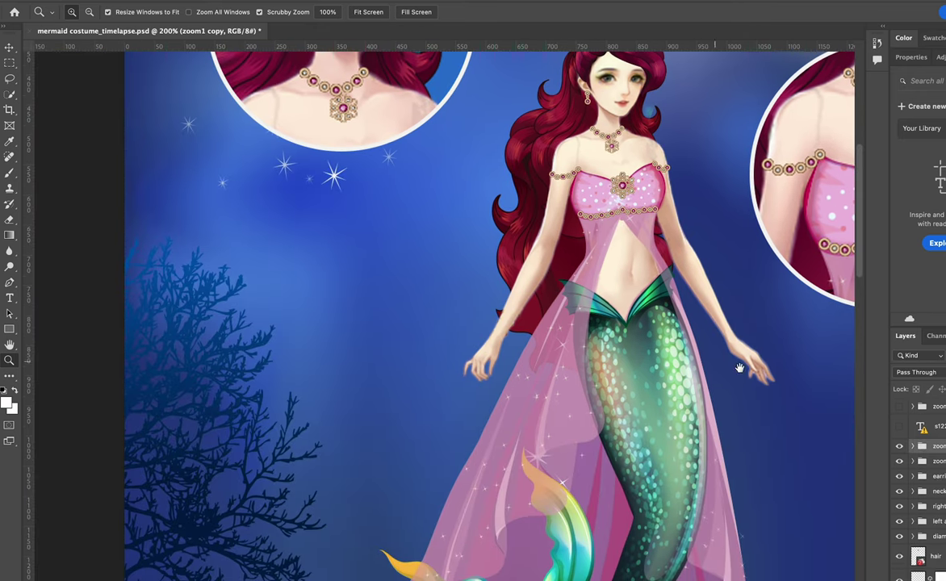
pyautogui.click(899, 406)
pyautogui.click(913, 406)
pyautogui.click(899, 451)
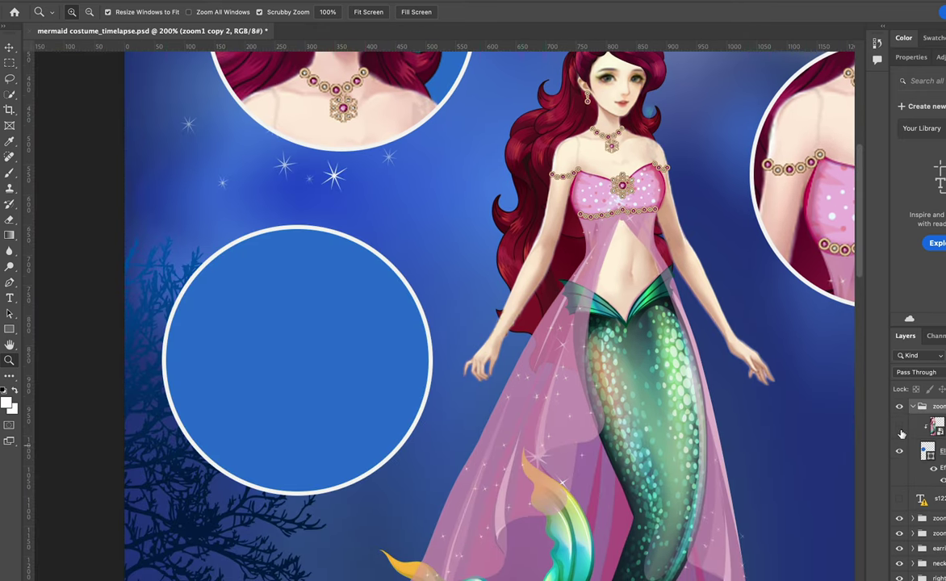
pyautogui.click(901, 430)
pyautogui.press('Tab')
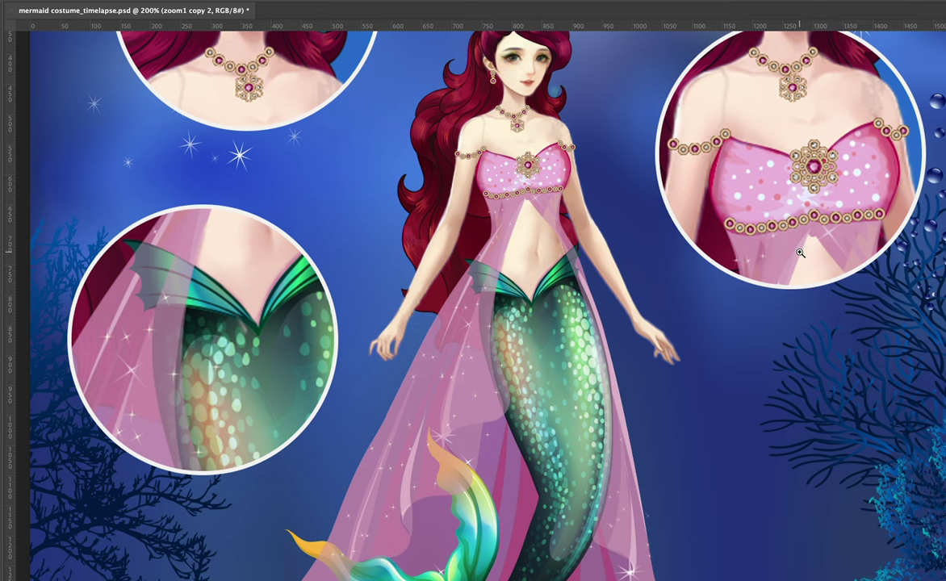
# - Add the artist's right-aligned signature with the date 29/3/21 in white 40 pt Freestyle Script at the canvas's upper-right corner
pyautogui.press('super+minus')
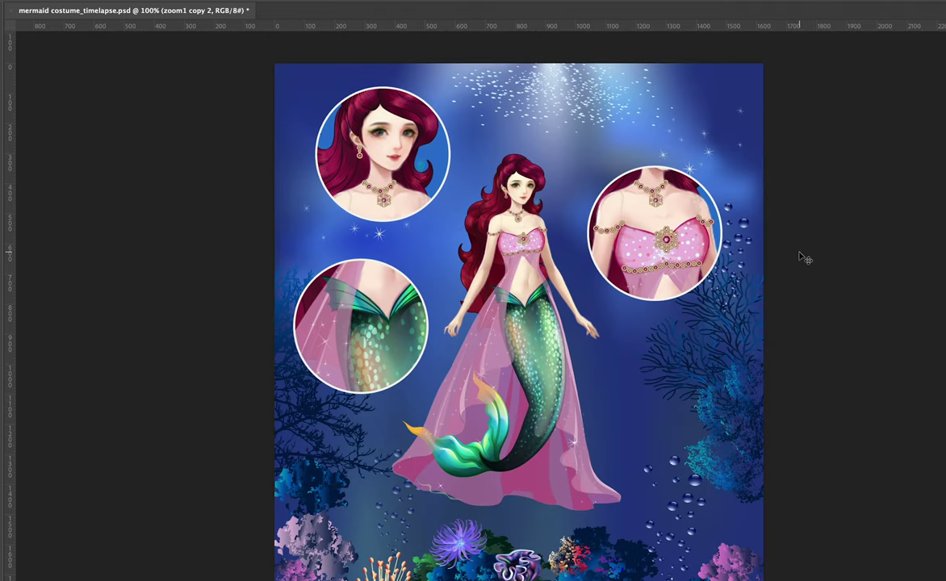
pyautogui.moveTo(744, 438)
pyautogui.mouseDown()
pyautogui.moveTo(744, 292)
pyautogui.moveTo(744, 418)
pyautogui.mouseUp()
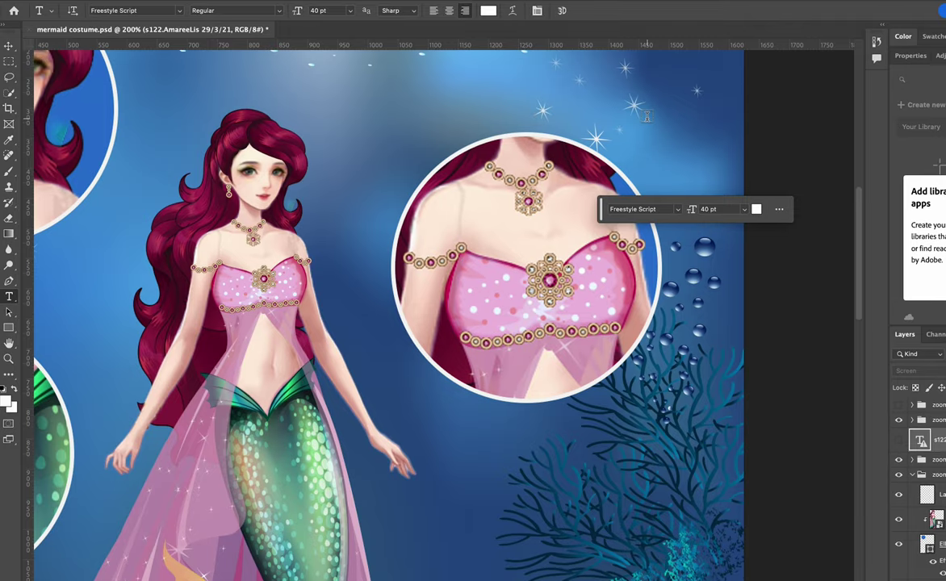
pyautogui.scroll(5, 645, 116)
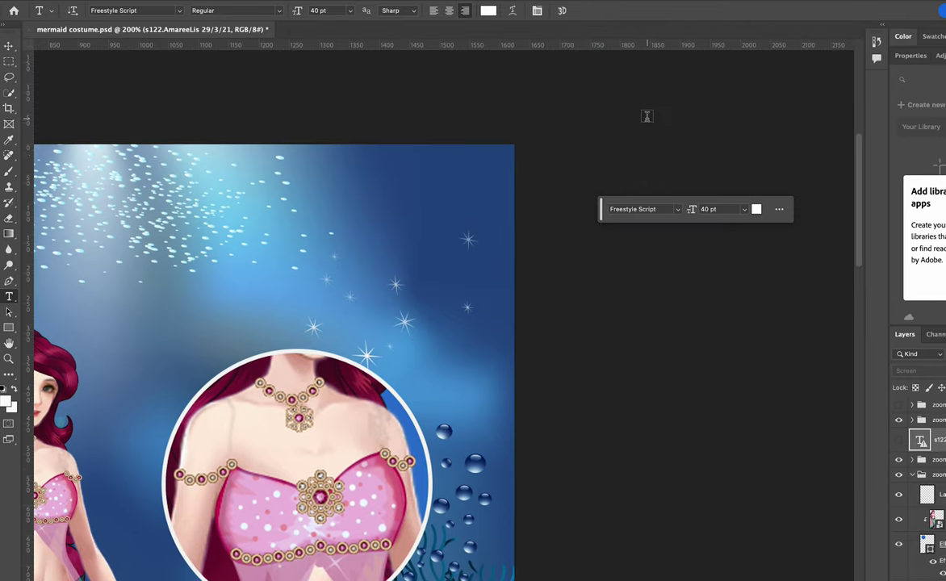
pyautogui.moveTo(289, 156); pyautogui.dragTo(482, 263)
pyautogui.press('BackSpace')
pyautogui.write('s122.AmareeLis 29/3/21')
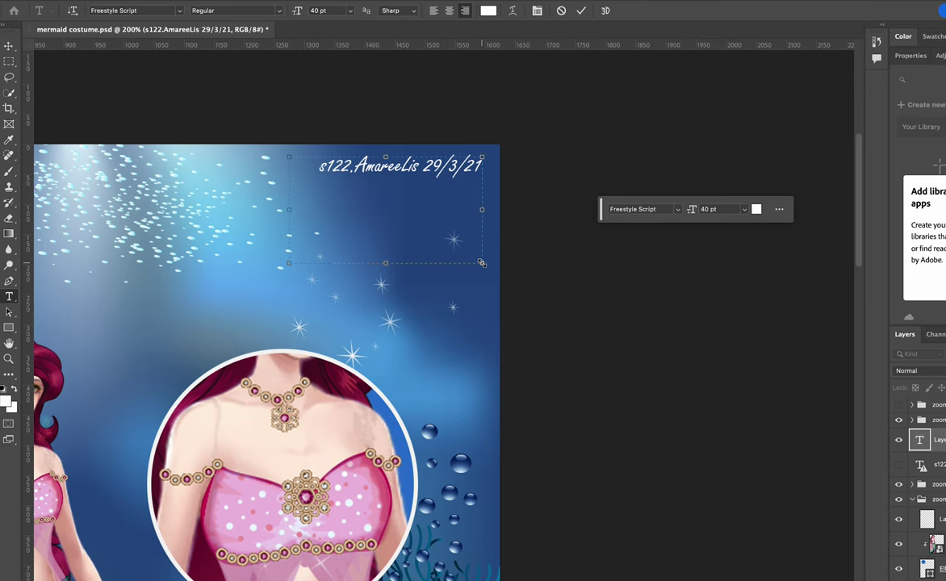
pyautogui.hscroll(1, 481, 264)
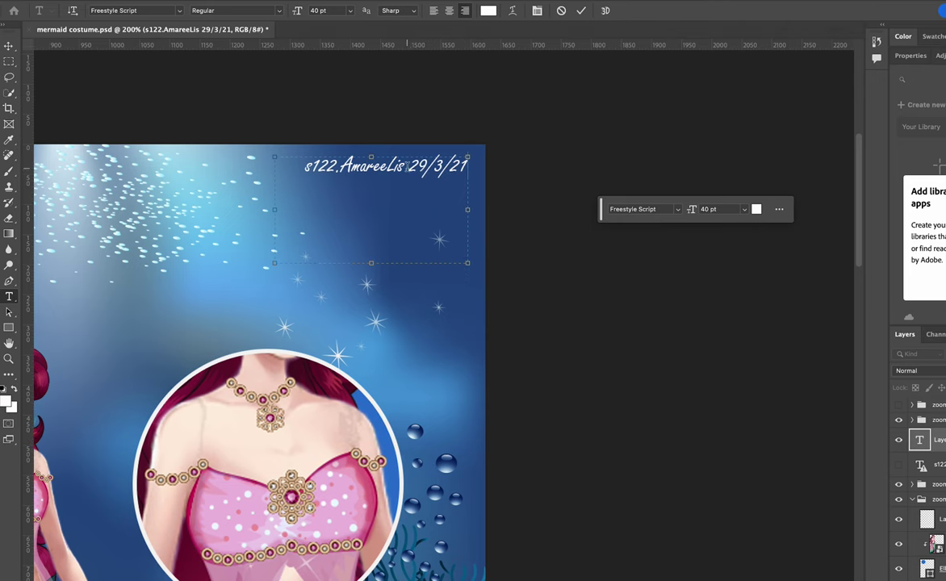
pyautogui.press('Return')
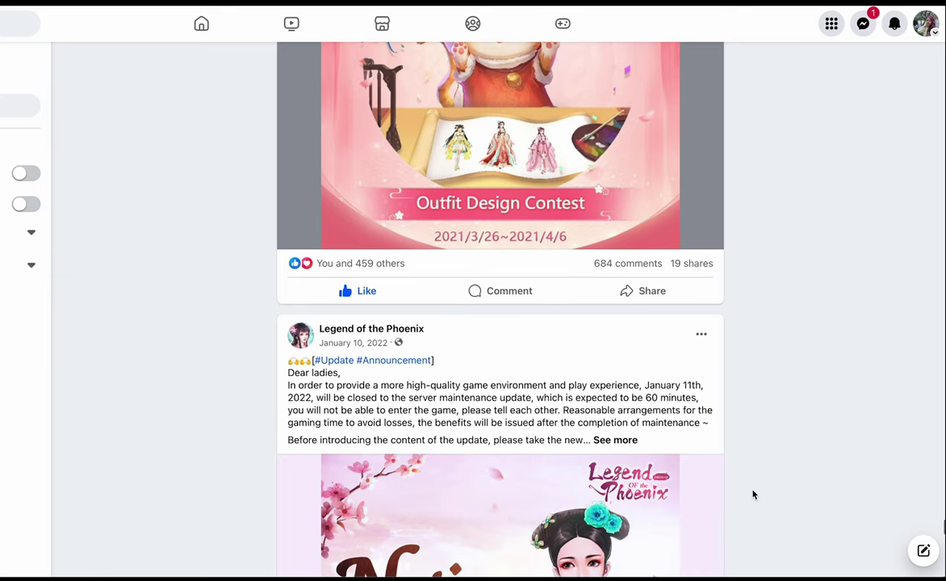
# - Switch to Facebook, find the mermaid costume entry among the Outfit Design Contest post's comments, and open its image
pyautogui.scroll(4, 751, 492)
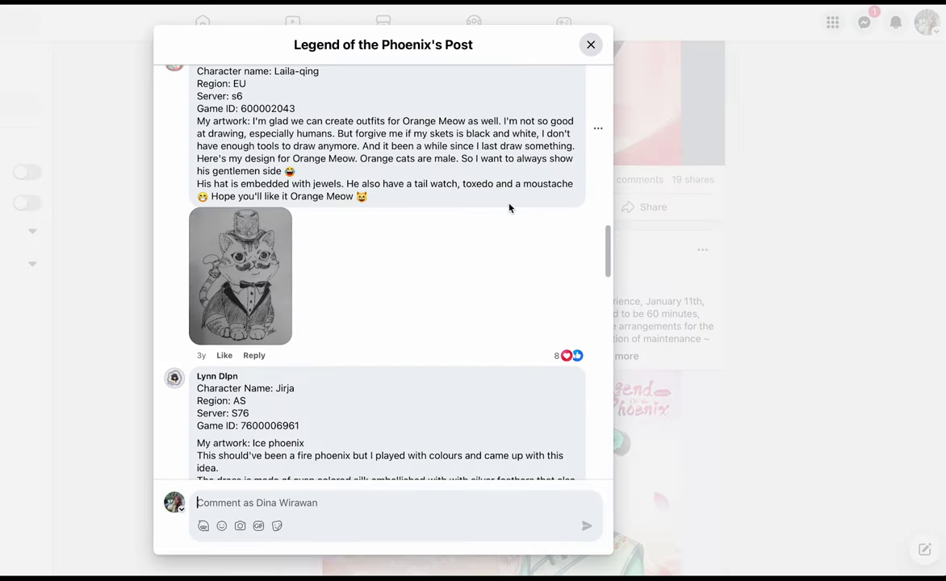
pyautogui.scroll(5, 508, 205)
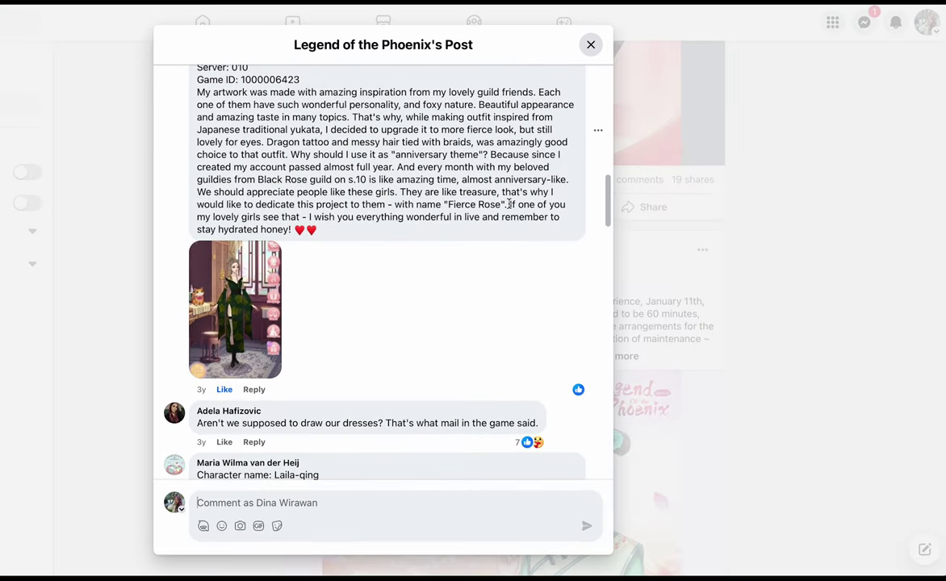
pyautogui.scroll(6, 508, 205)
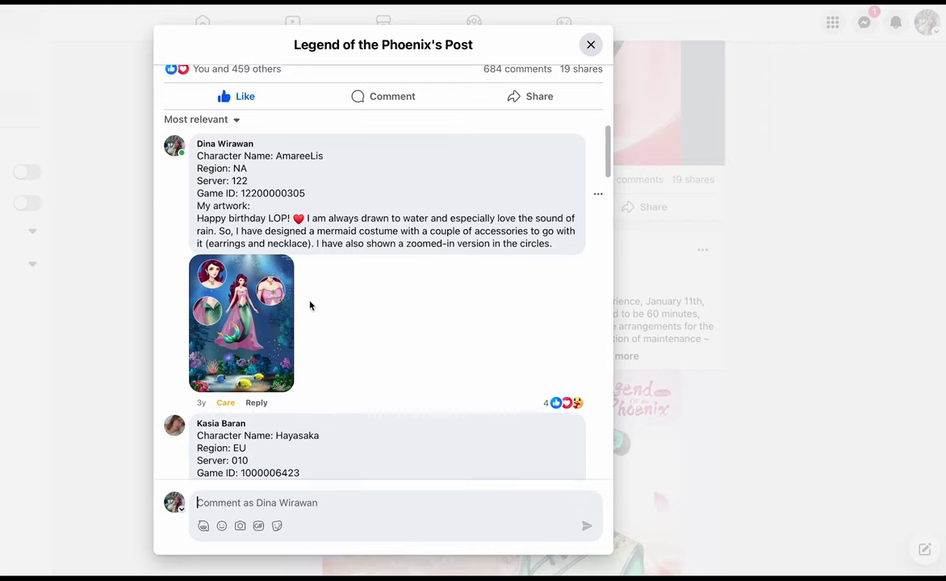
pyautogui.click(265, 313)
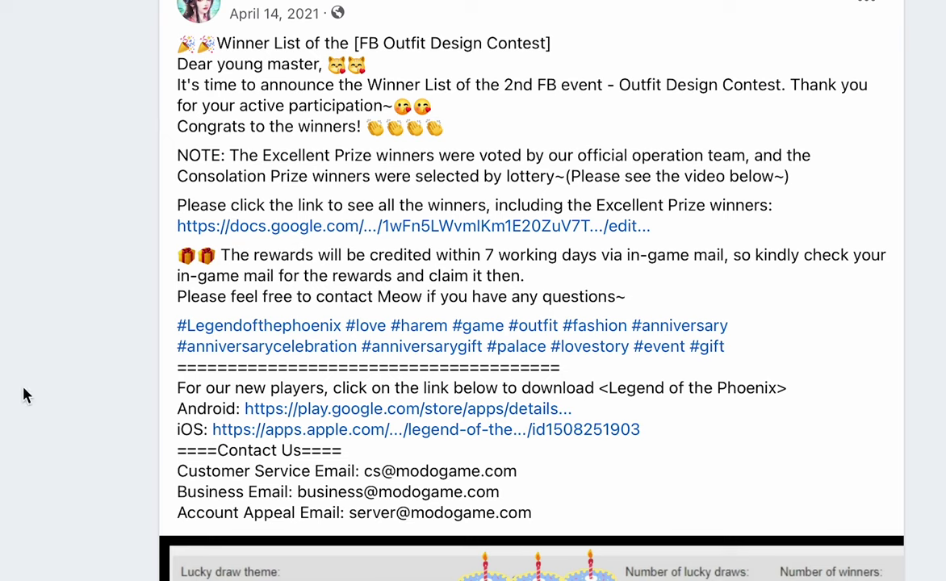
# - Open the full winner spreadsheet linked in the contest's winner announcement and select row 27 to examine the artist's entry
pyautogui.click(381, 228)
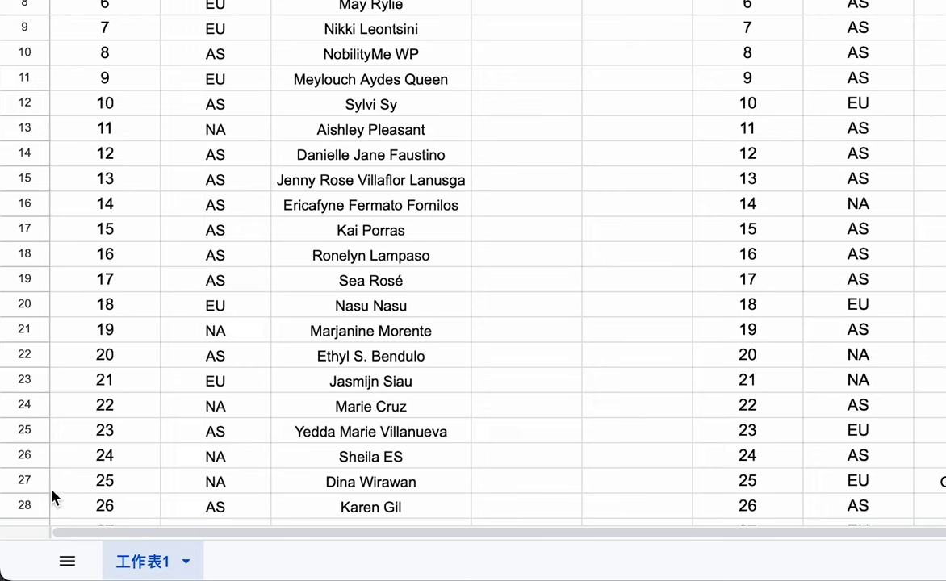
pyautogui.click(24, 482)
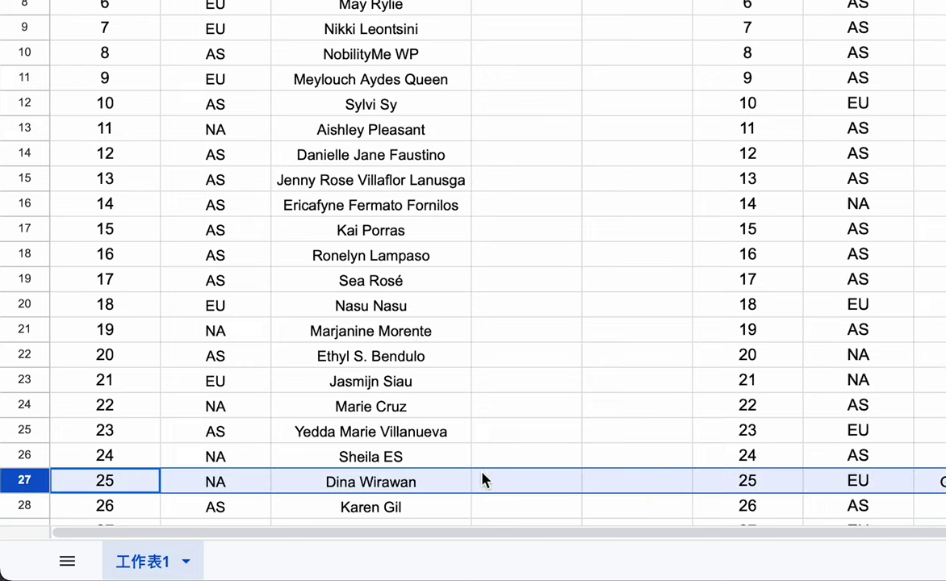
pyautogui.click(319, 2)
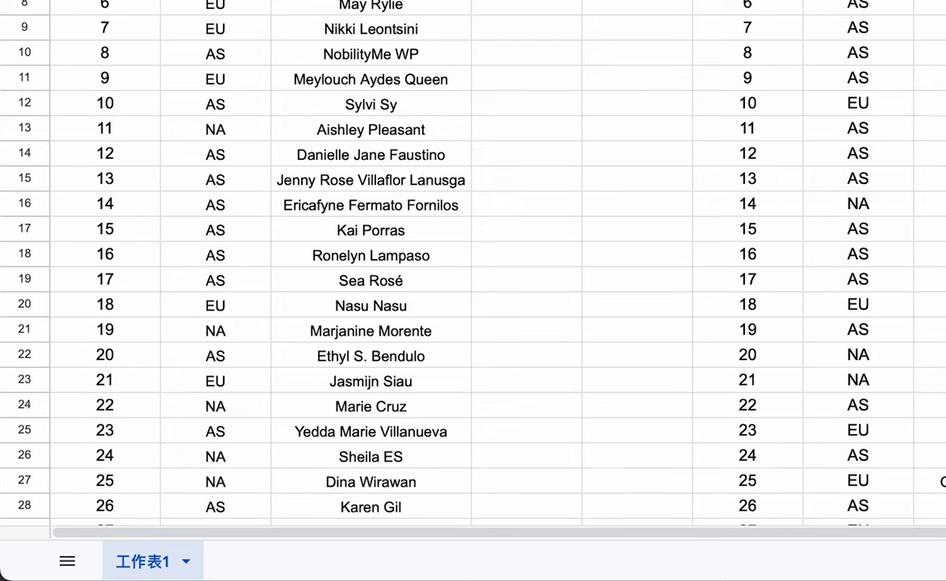
pyautogui.click(24, 481)
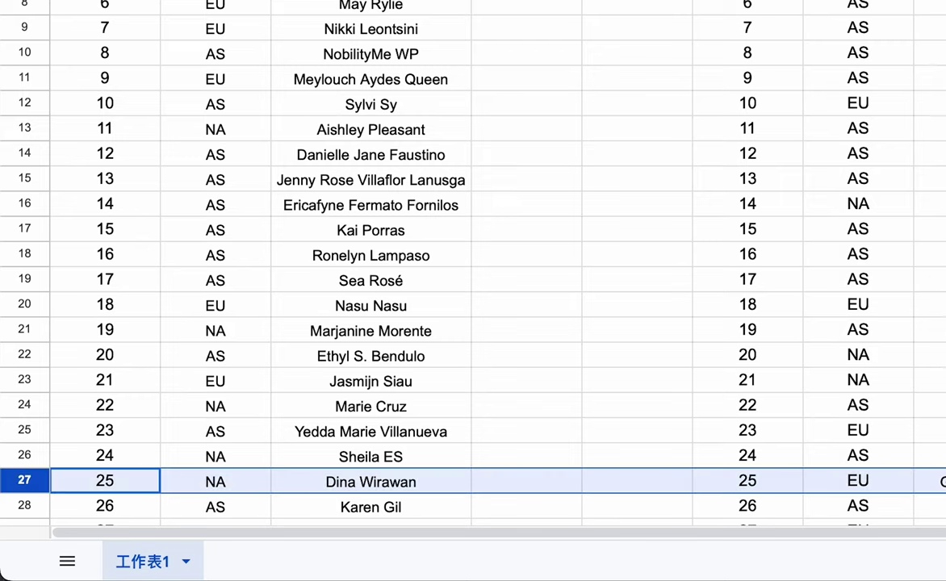